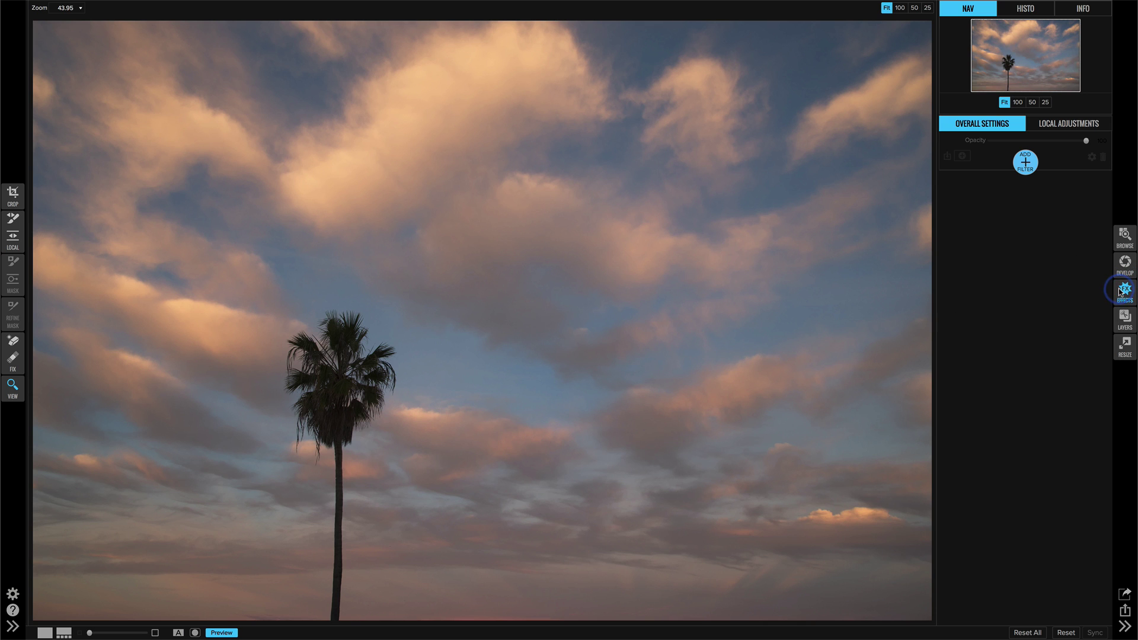
# Try a Radial Blur filter with Shadows blending raised to protect the palm, then delete it
pyautogui.click(1027, 168)
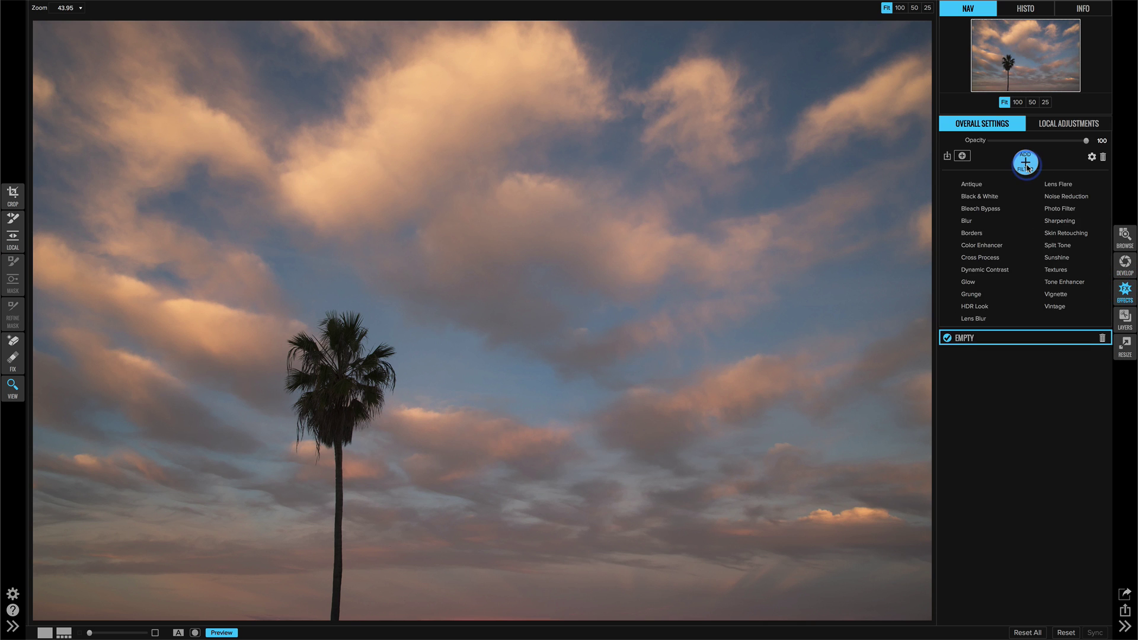
pyautogui.click(967, 221)
pyautogui.click(960, 233)
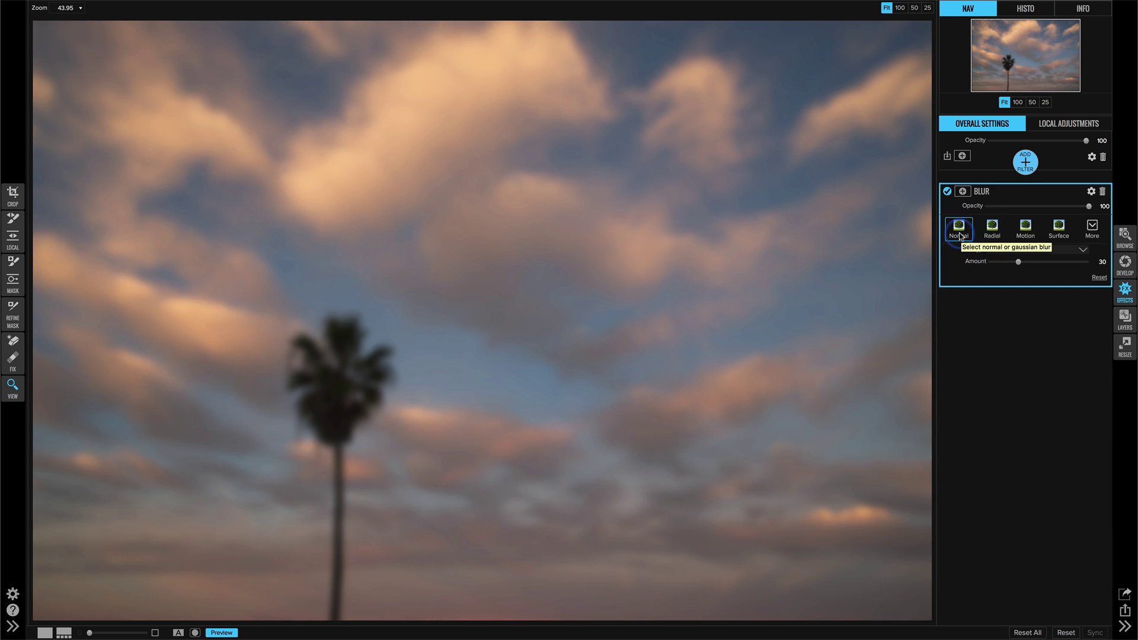
pyautogui.click(993, 233)
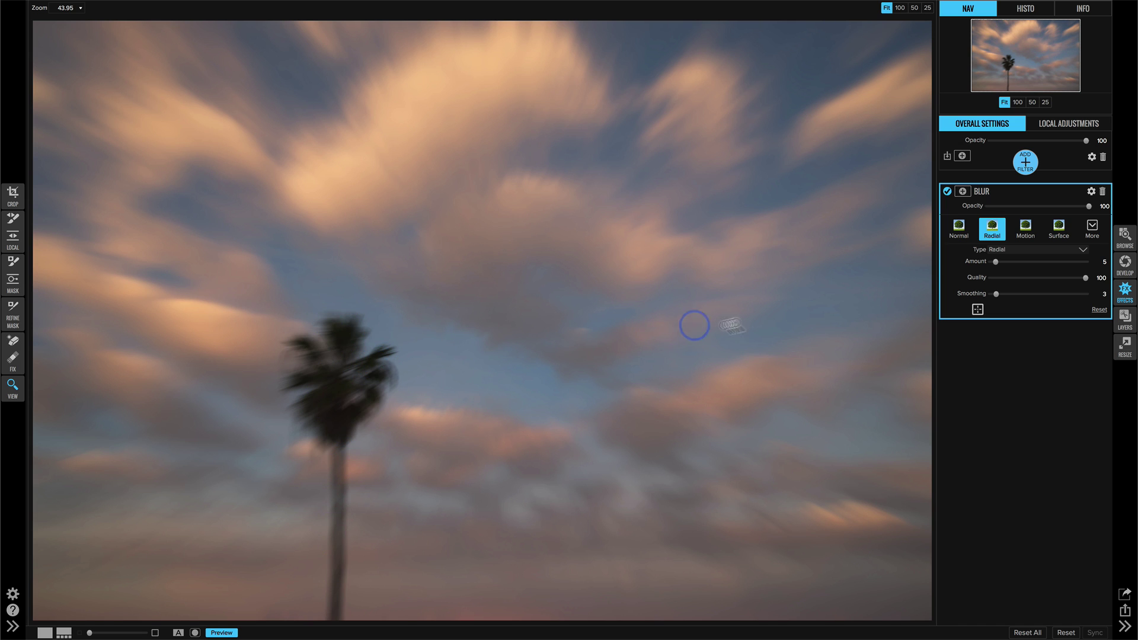
pyautogui.click(1091, 192)
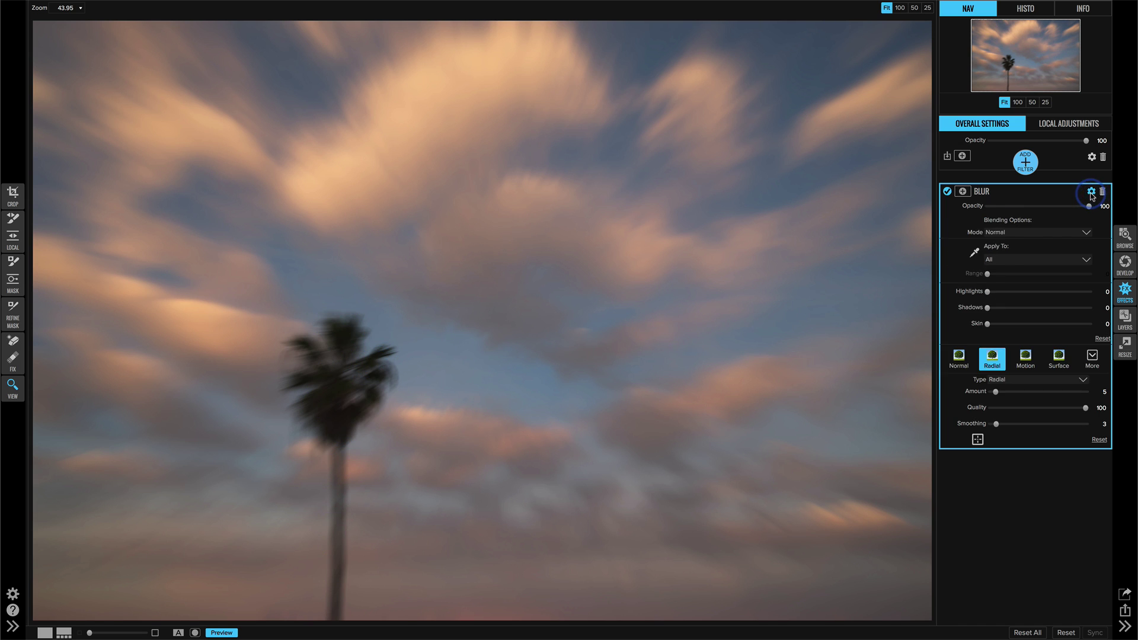
pyautogui.moveTo(1028, 308); pyautogui.dragTo(1077, 312)
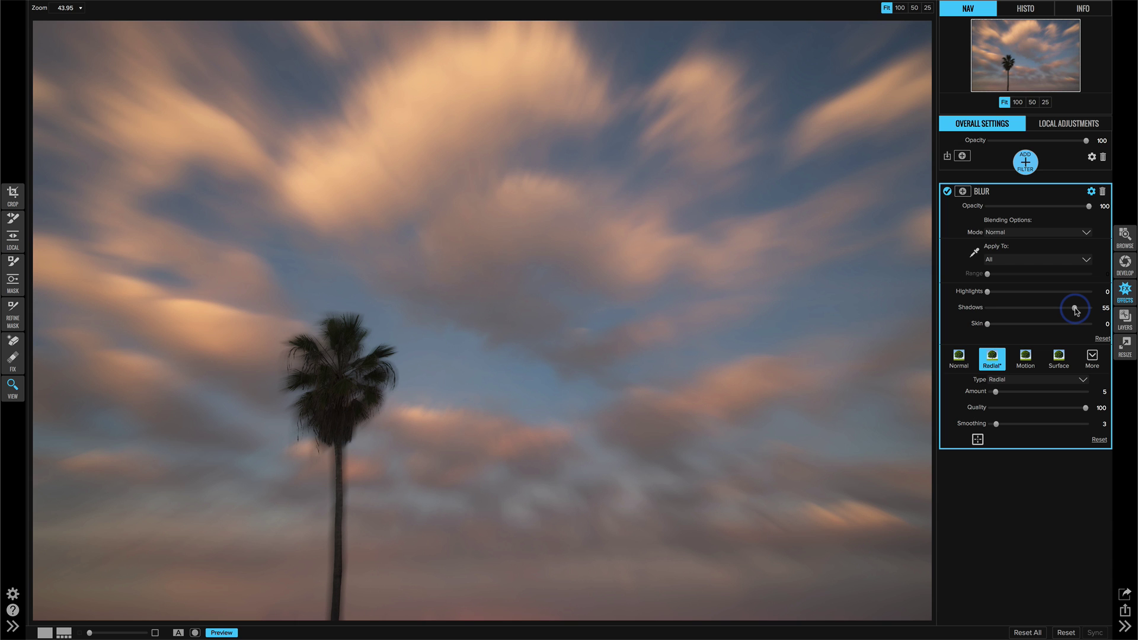
pyautogui.click(1102, 192)
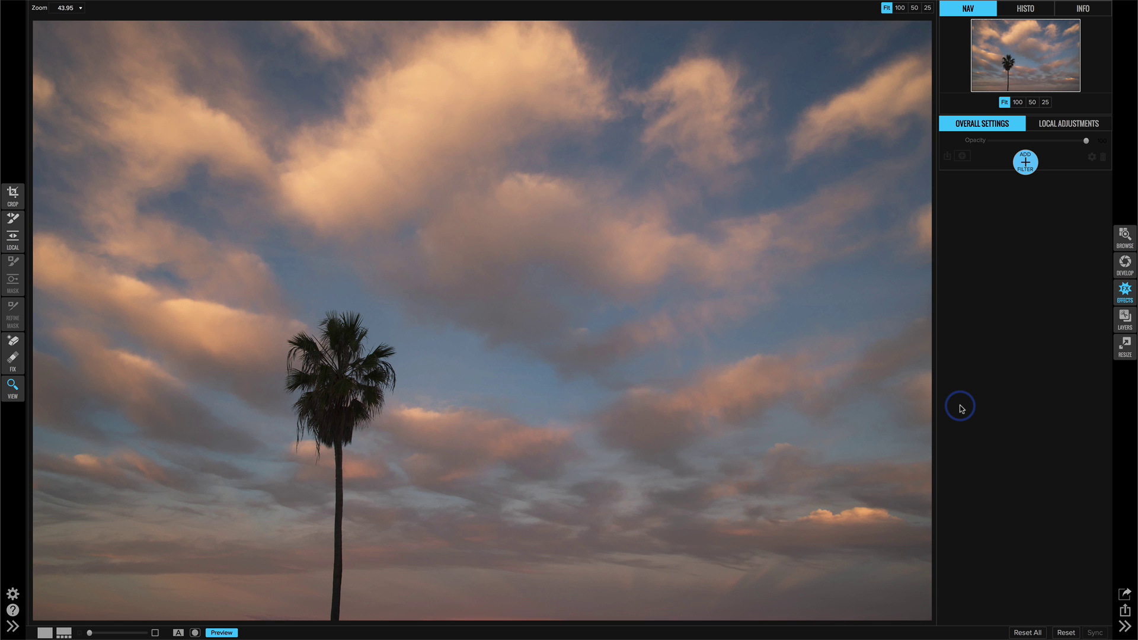
# In Layers, rename the Composite layer to Original and duplicate it twice
pyautogui.click(1125, 319)
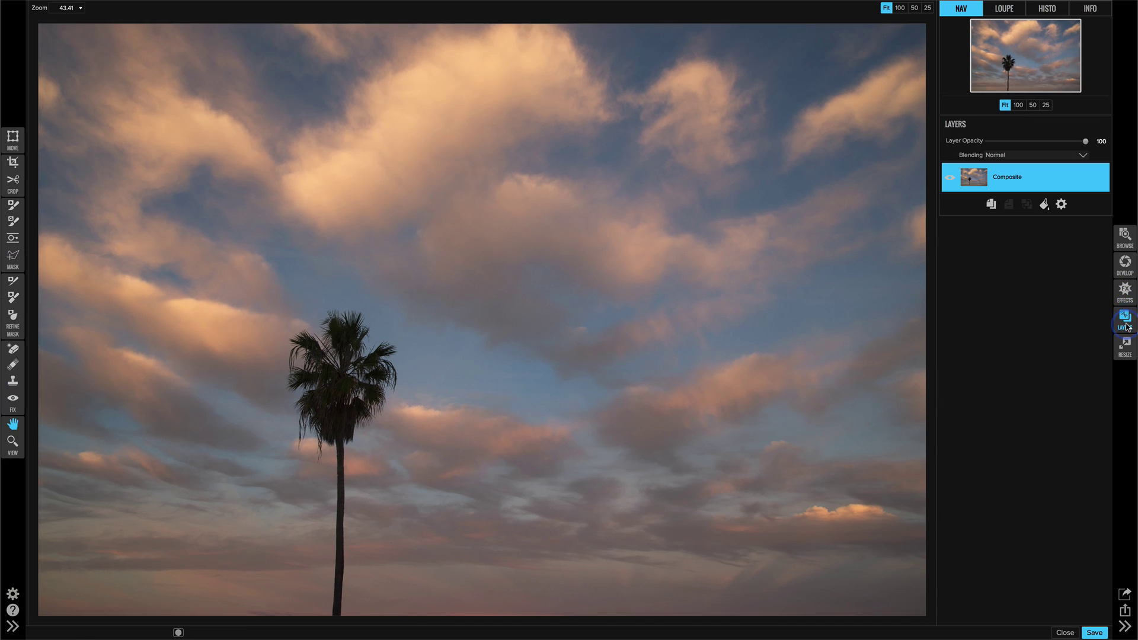
pyautogui.doubleClick(1009, 178)
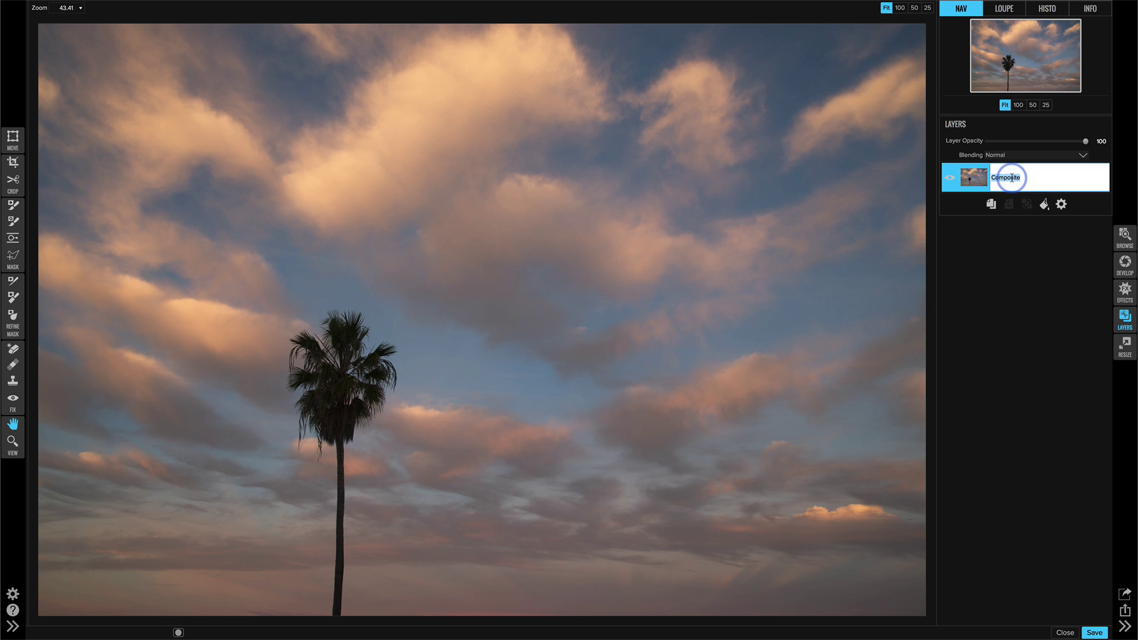
pyautogui.write('original')
pyautogui.press('Return')
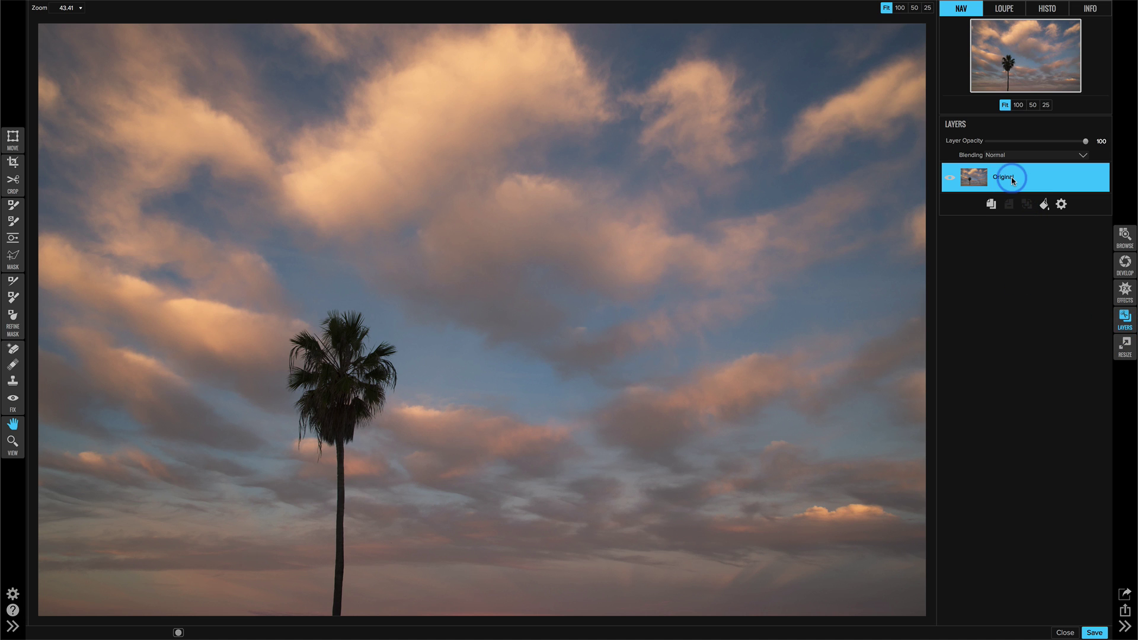
pyautogui.click(990, 204)
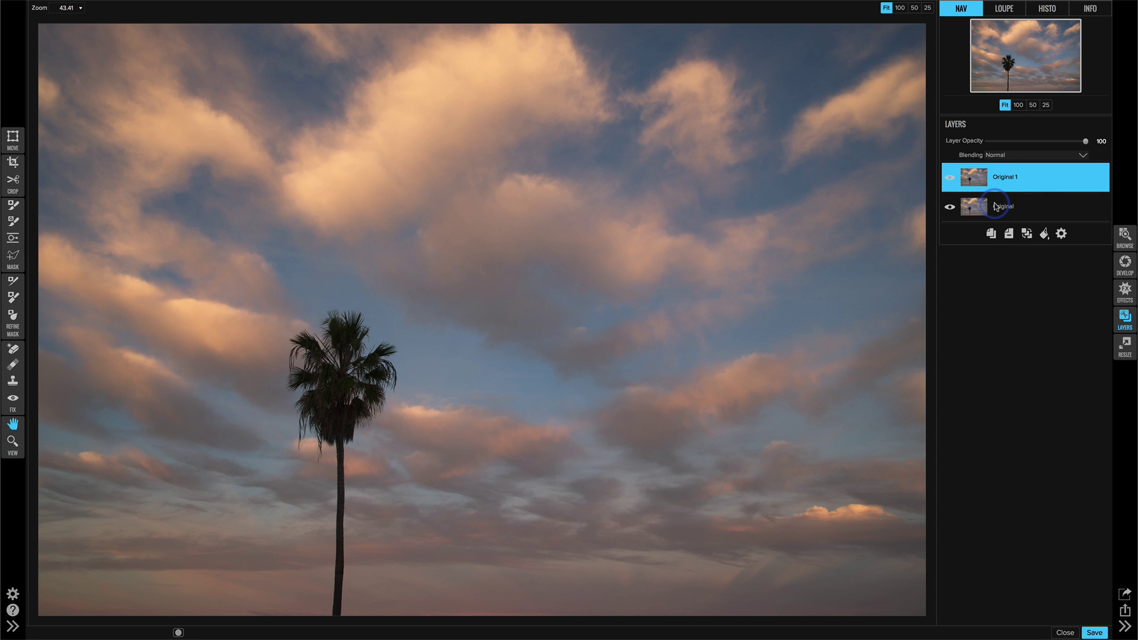
pyautogui.click(990, 234)
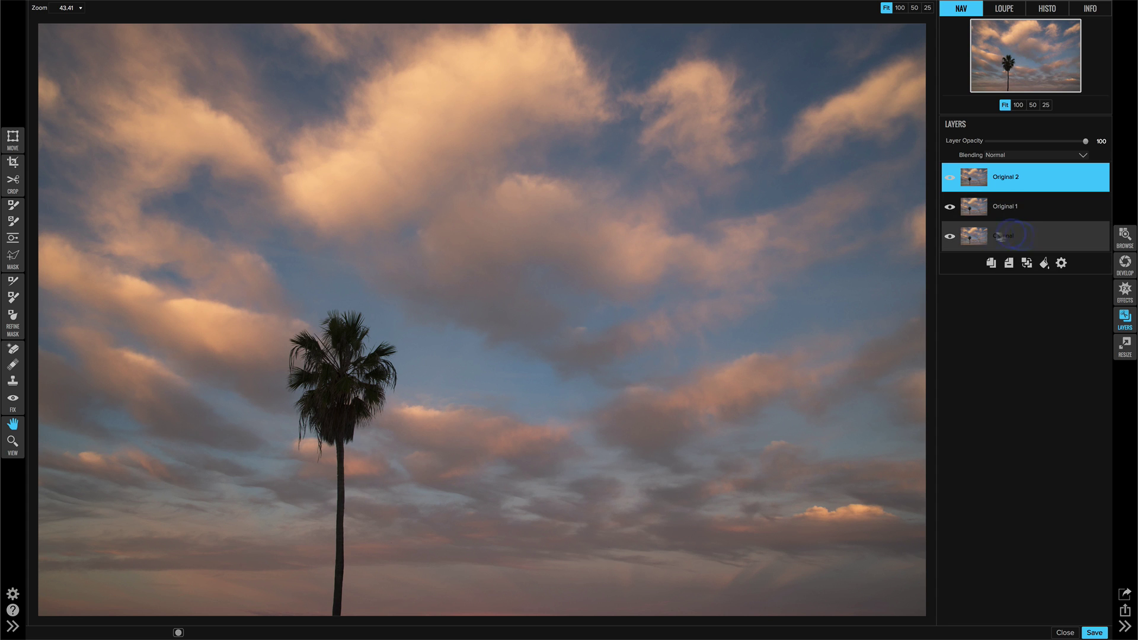
# Hide Original and rename the two copies Sky Motion and Tree
pyautogui.click(950, 237)
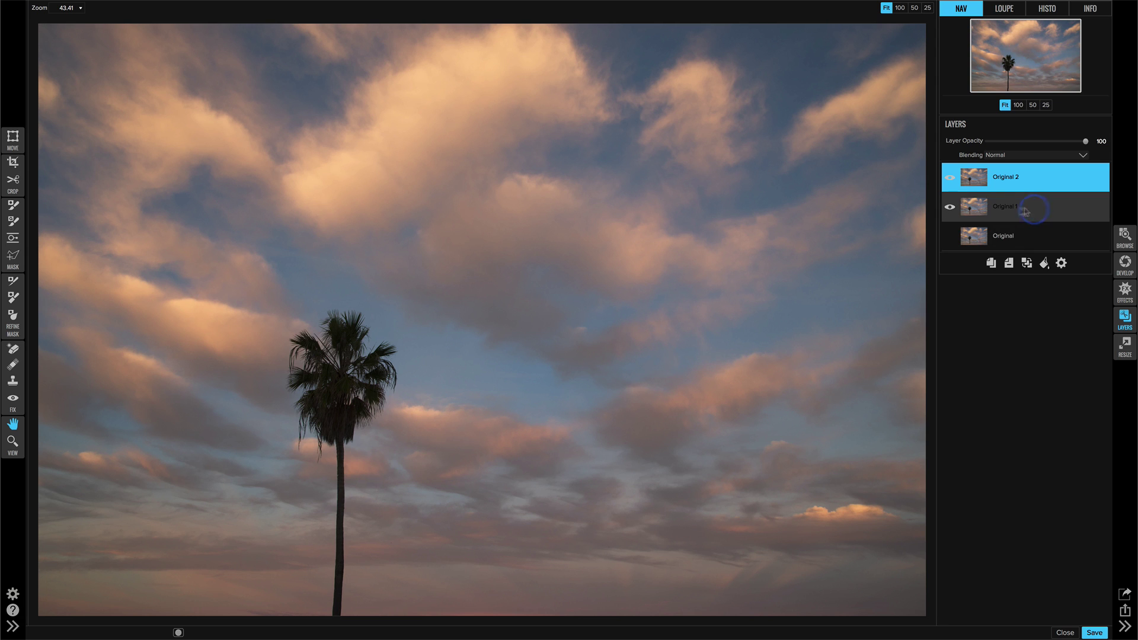
pyautogui.click(1025, 212)
pyautogui.doubleClick(1002, 206)
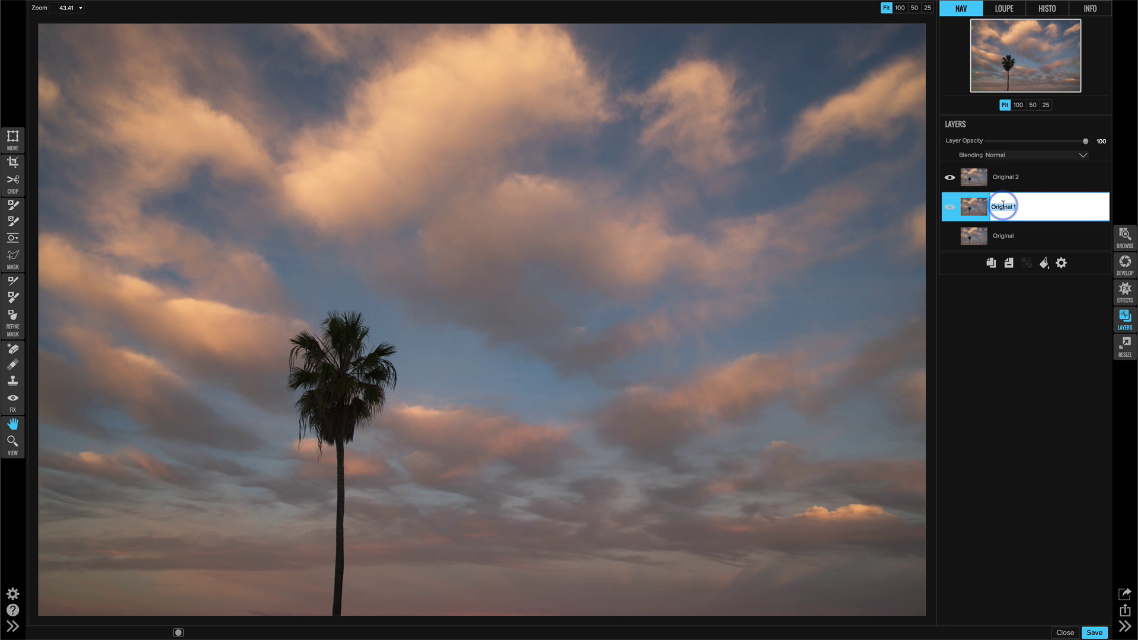
pyautogui.write('Sky Motion')
pyautogui.press('Return')
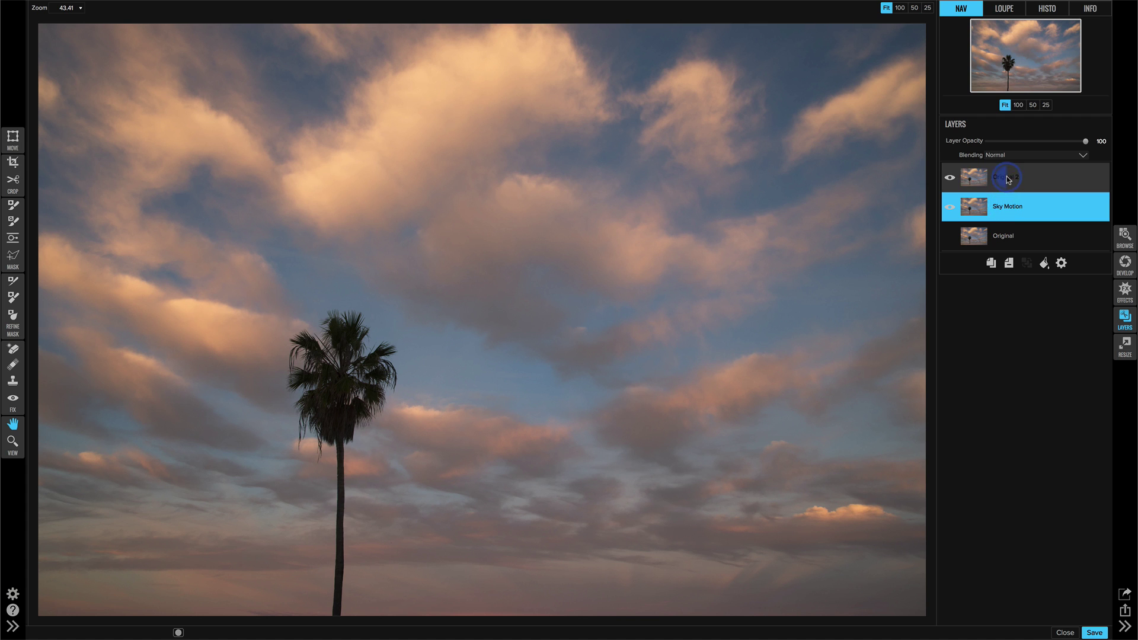
pyautogui.doubleClick(1006, 176)
pyautogui.write('Tree')
pyautogui.press('Return')
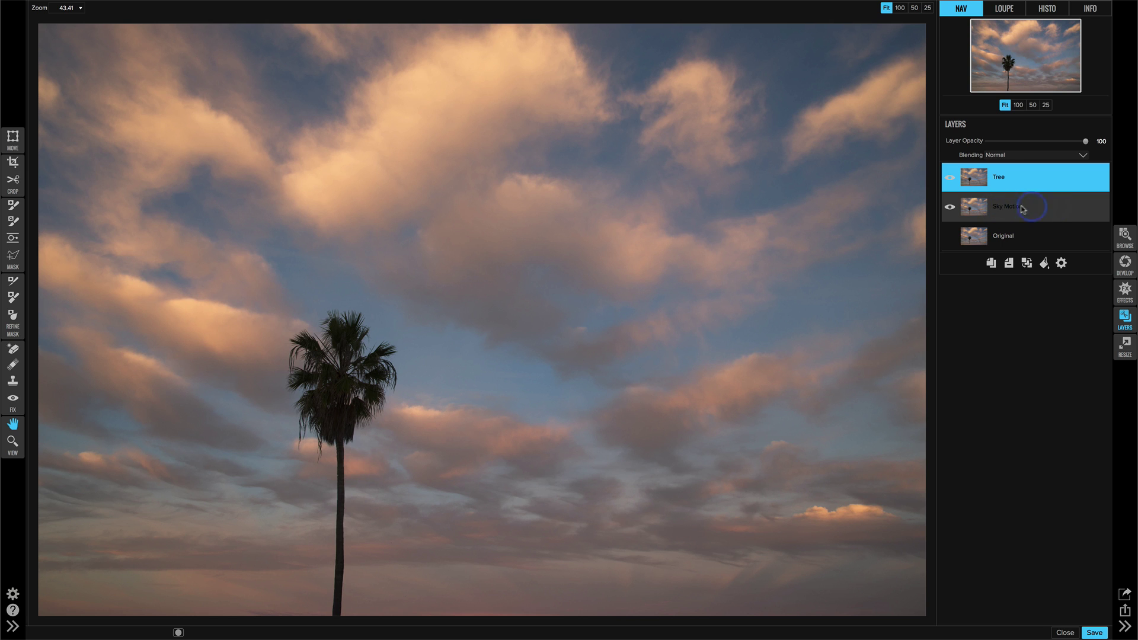
# Hide Tree, select Sky Motion, and erase the palm with the Perfect Eraser at size 250
pyautogui.click(950, 178)
pyautogui.click(1031, 211)
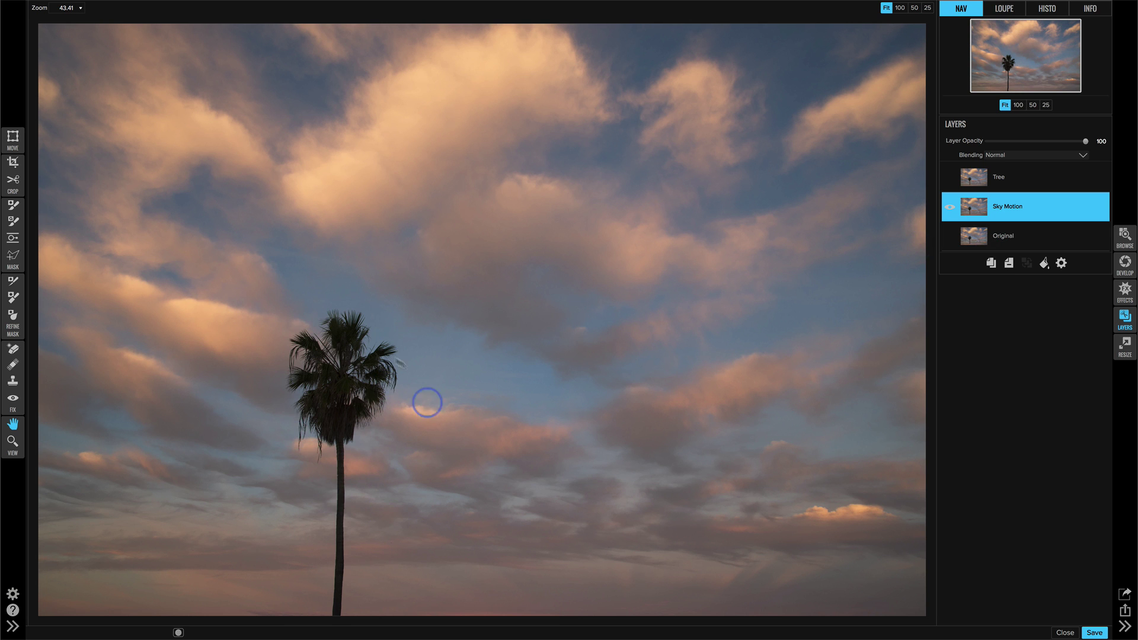
pyautogui.click(12, 348)
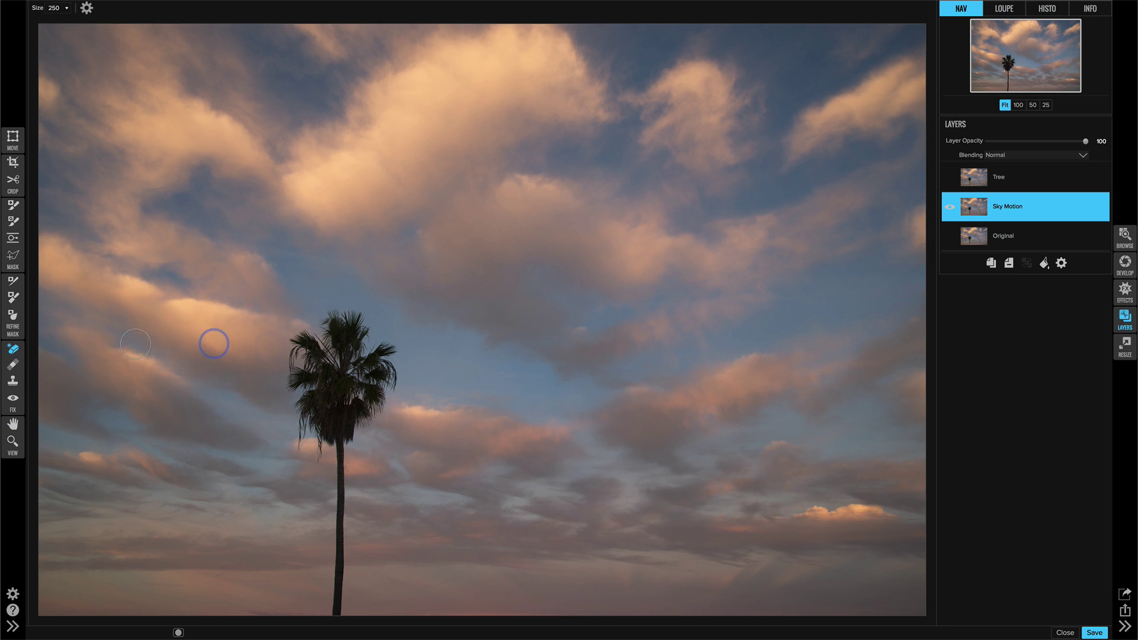
pyautogui.moveTo(309, 378)
pyautogui.mouseDown()
pyautogui.moveTo(341, 324)
pyautogui.moveTo(291, 348)
pyautogui.moveTo(288, 358)
pyautogui.moveTo(354, 315)
pyautogui.moveTo(391, 335)
pyautogui.moveTo(397, 391)
pyautogui.moveTo(370, 431)
pyautogui.moveTo(321, 452)
pyautogui.moveTo(297, 428)
pyautogui.moveTo(326, 359)
pyautogui.moveTo(376, 370)
pyautogui.moveTo(335, 369)
pyautogui.moveTo(340, 416)
pyautogui.moveTo(326, 424)
pyautogui.moveTo(357, 381)
pyautogui.moveTo(343, 431)
pyautogui.moveTo(341, 419)
pyautogui.moveTo(333, 614)
pyautogui.mouseUp()
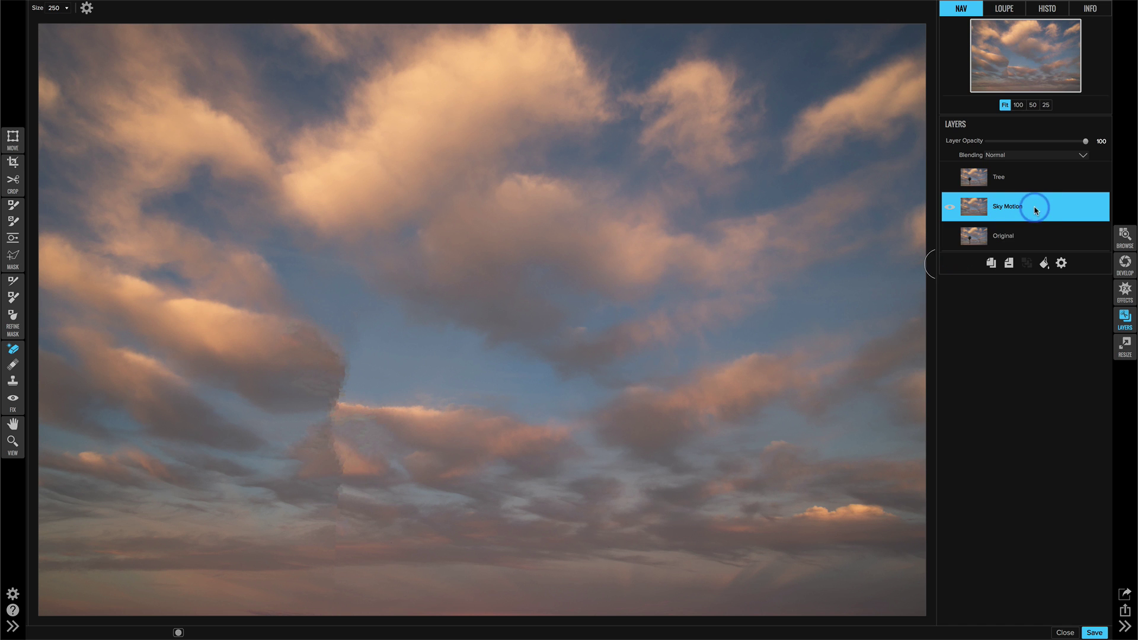
# Apply the erase and add a Radial Blur filter to the Sky Motion layer
pyautogui.click(1060, 264)
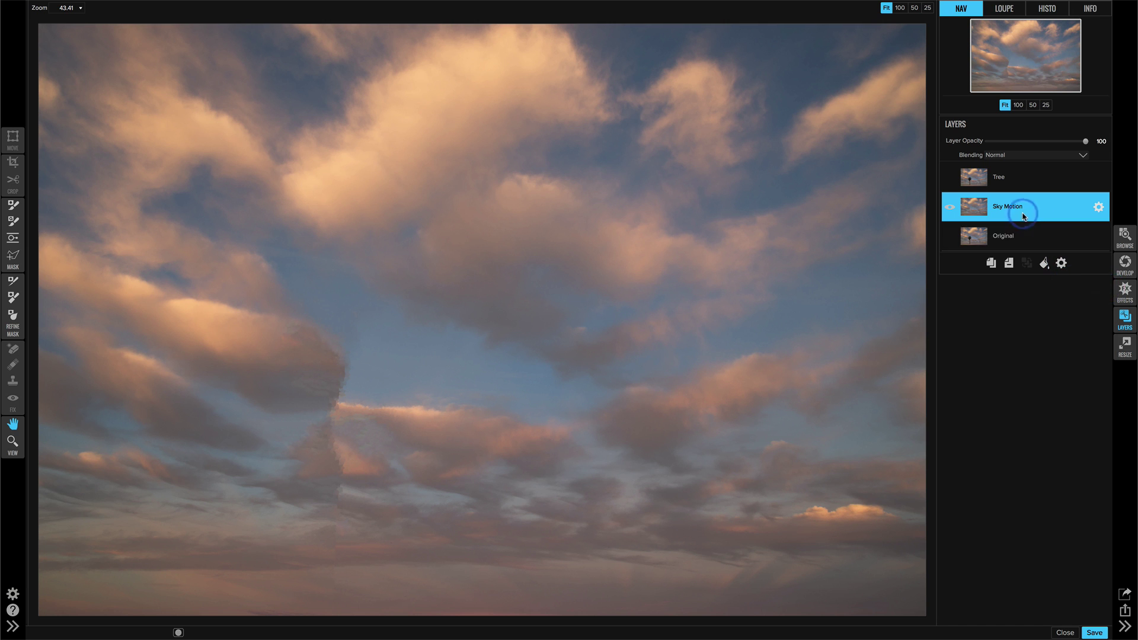
pyautogui.click(1121, 290)
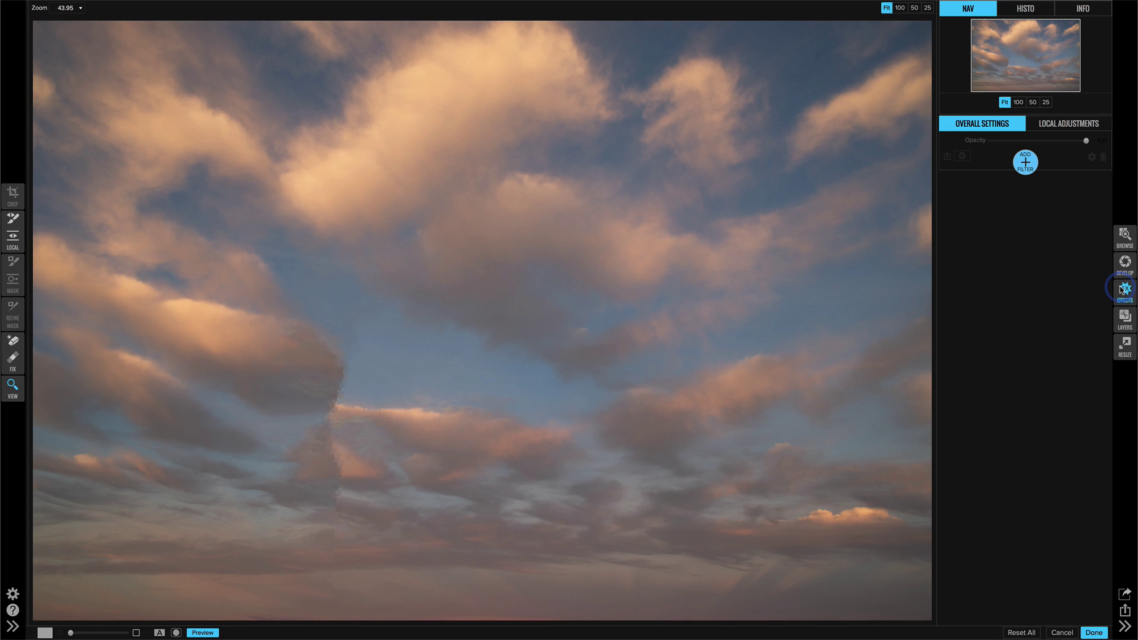
pyautogui.click(1024, 163)
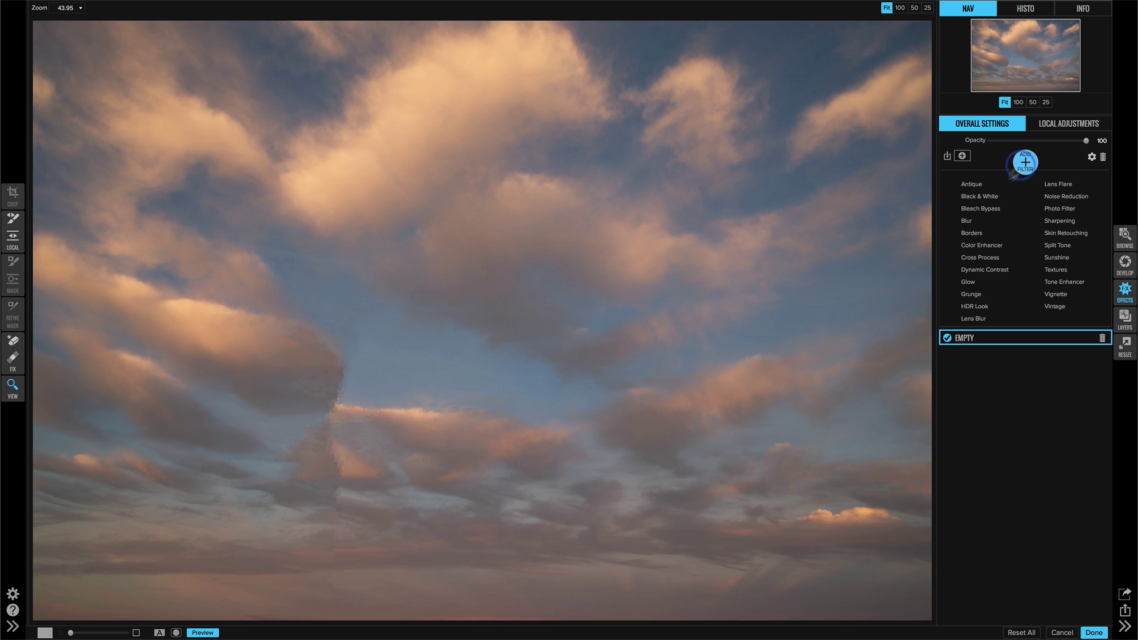
pyautogui.click(966, 220)
pyautogui.click(991, 231)
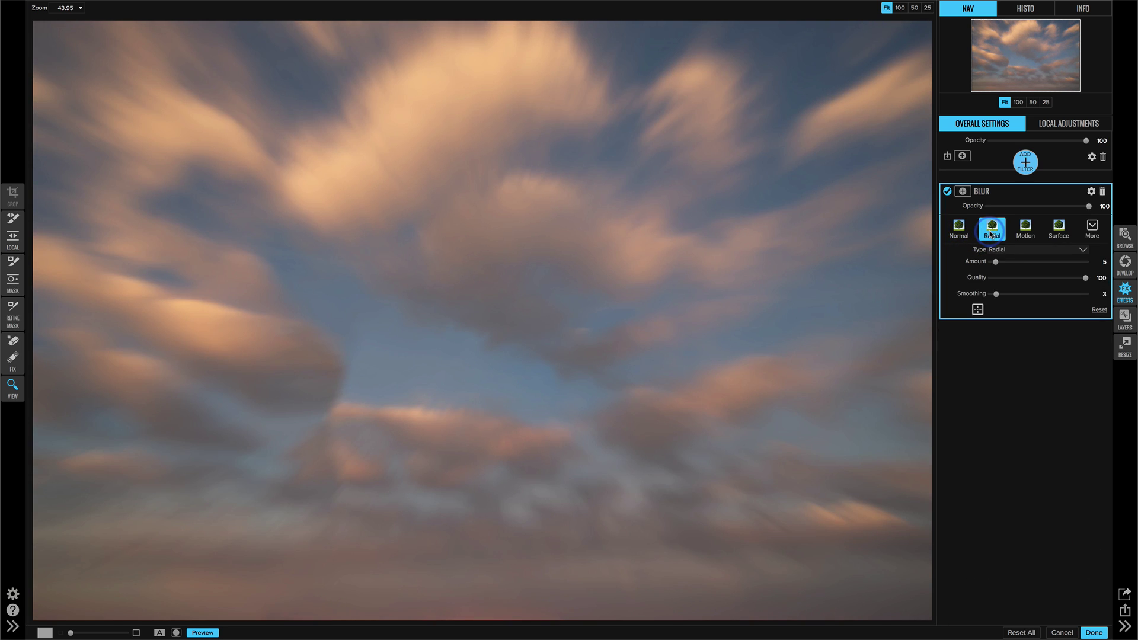
# Place the radial blur centre on the sky just right of and below the image middle
pyautogui.click(977, 308)
pyautogui.click(674, 396)
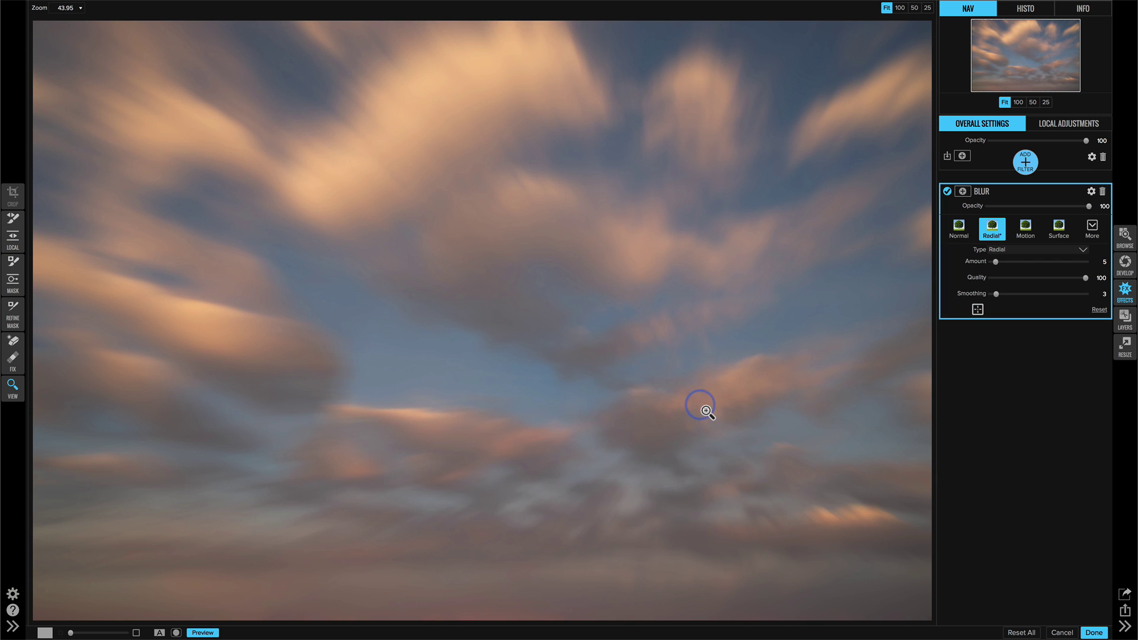
pyautogui.click(977, 309)
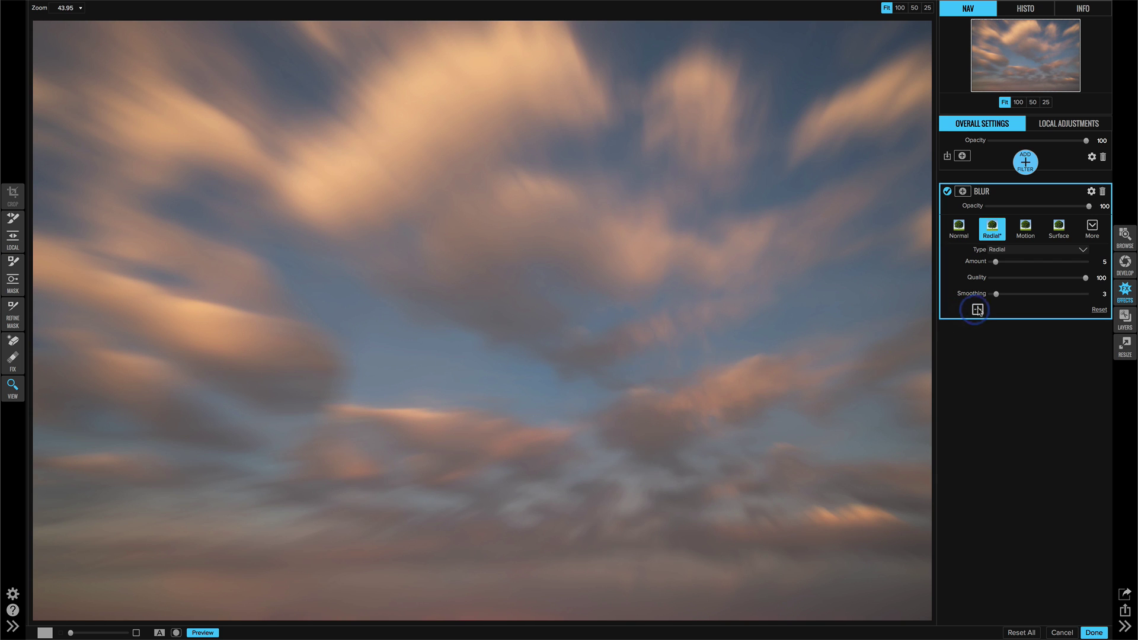
pyautogui.click(708, 472)
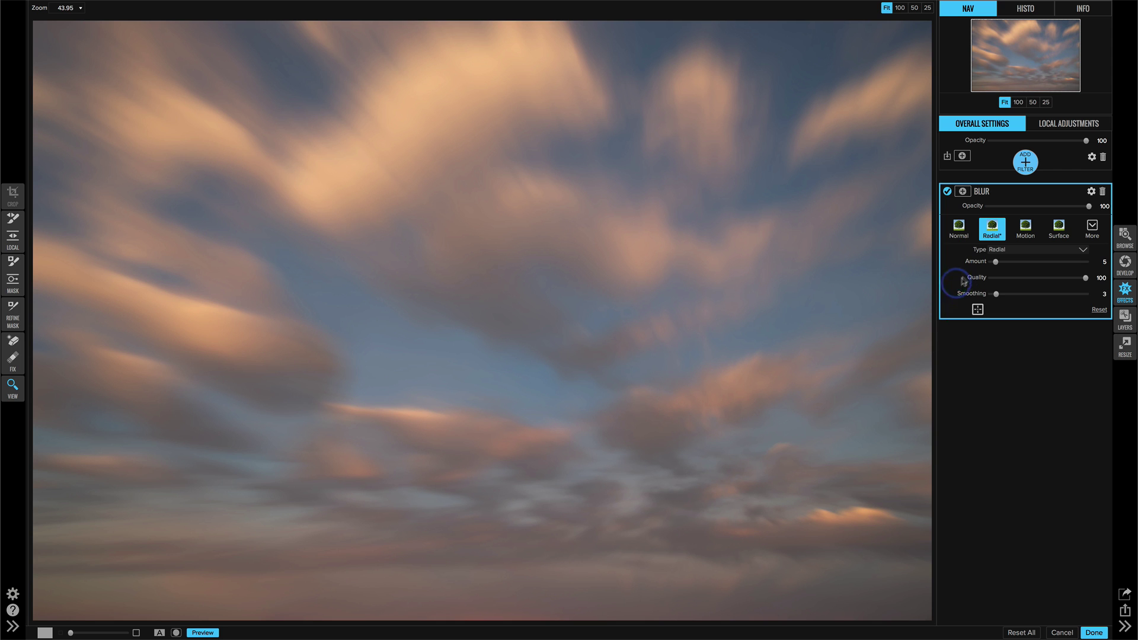
pyautogui.click(977, 310)
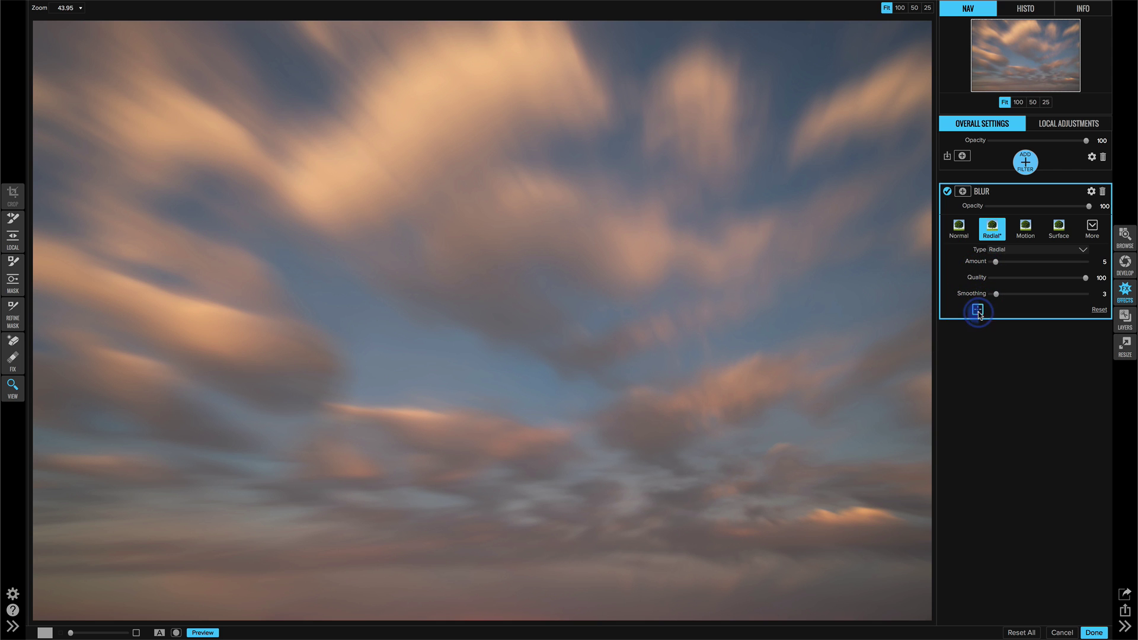
pyautogui.click(693, 407)
pyautogui.click(993, 263)
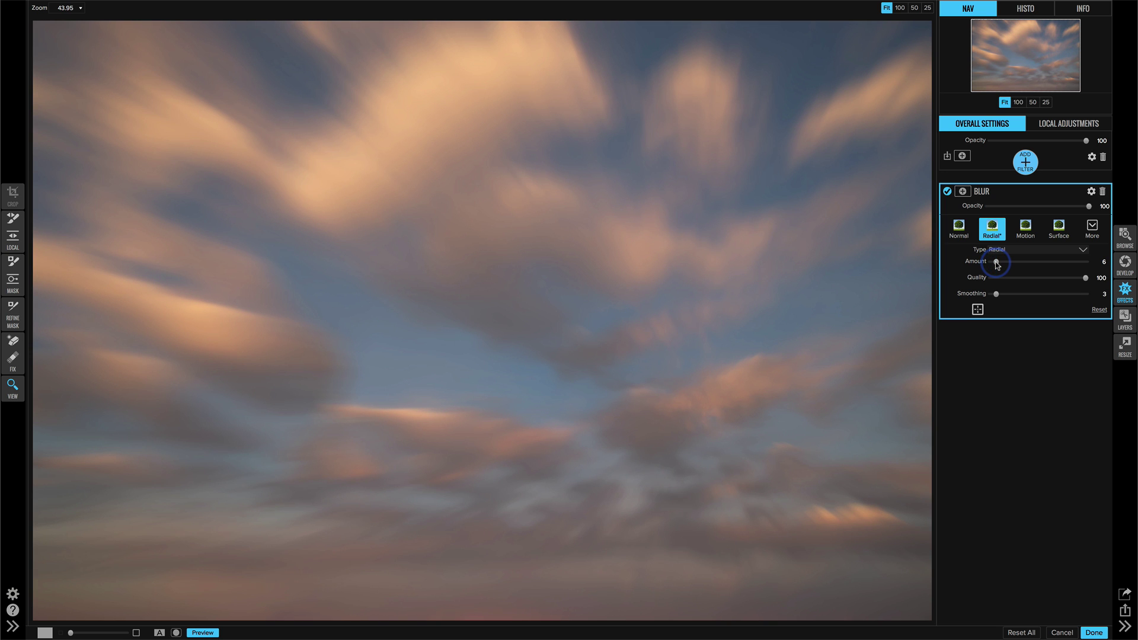
# Add a Dynamic Contrast filter with Small and Medium contrast raised
pyautogui.click(1025, 161)
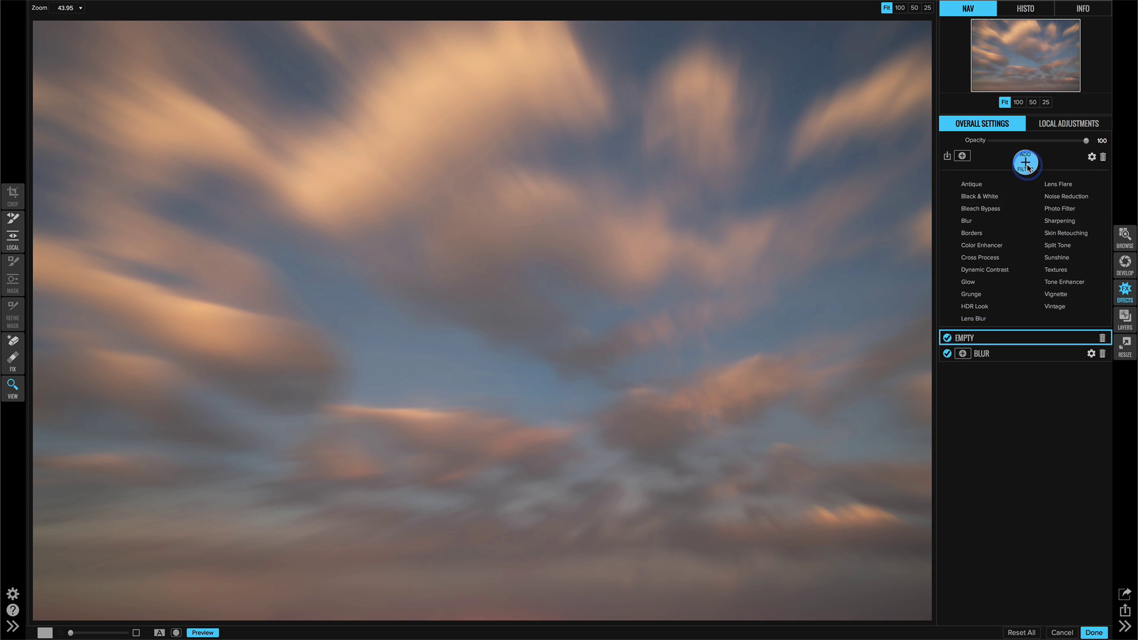
pyautogui.click(986, 271)
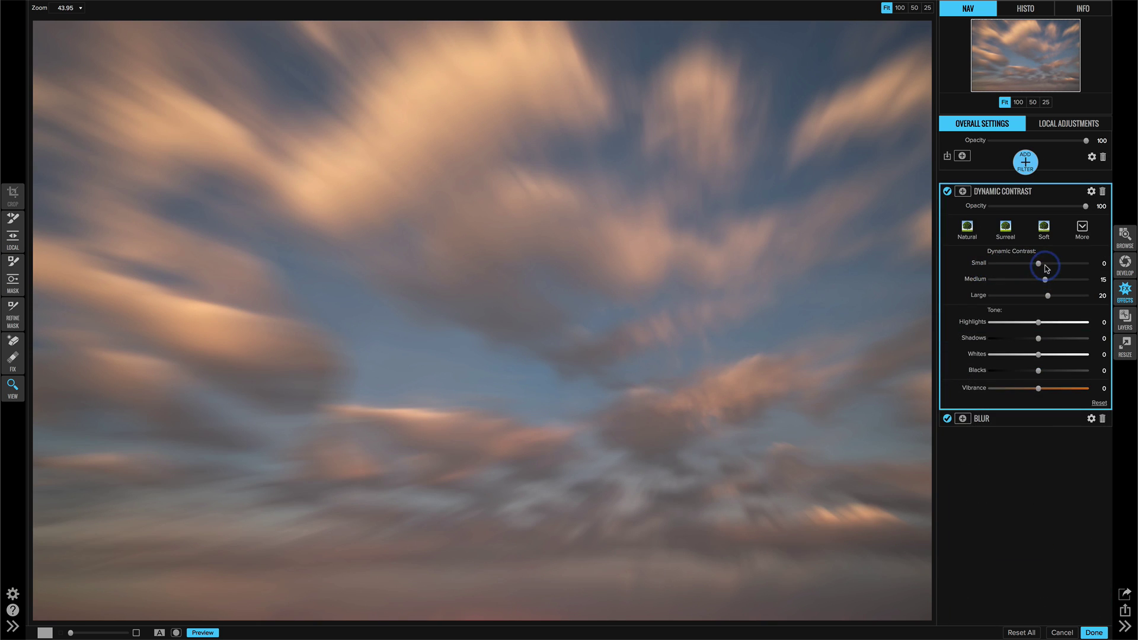
pyautogui.moveTo(1046, 268); pyautogui.dragTo(1052, 282)
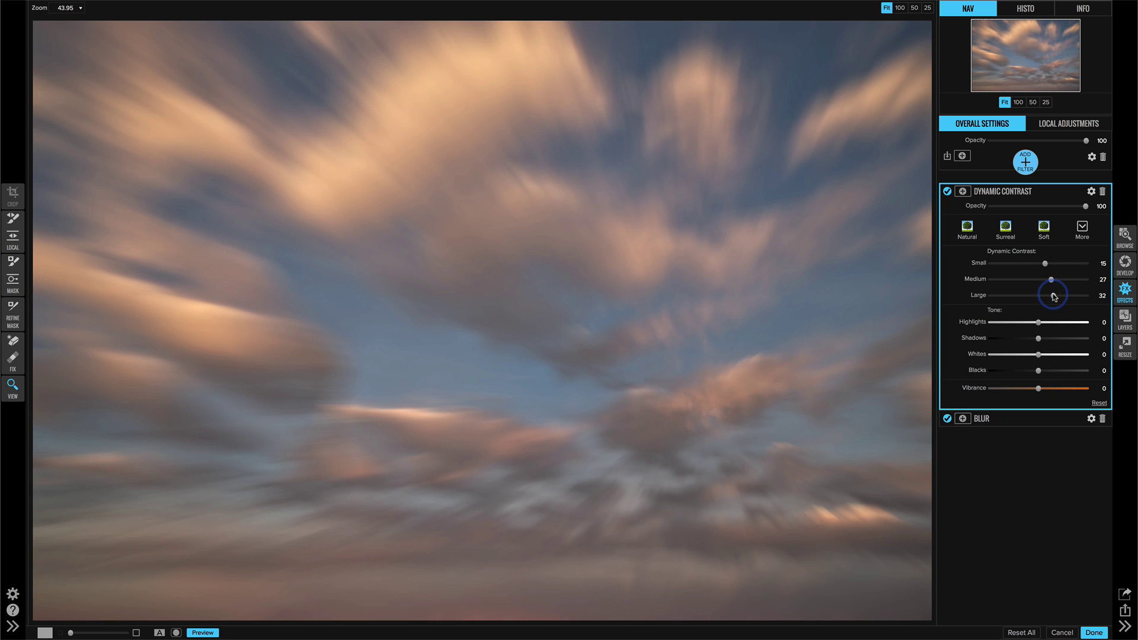
# Add a Sky Color Enhancer with Orange saturation 20 and hue -24, then apply the effects
pyautogui.click(1025, 162)
pyautogui.click(985, 245)
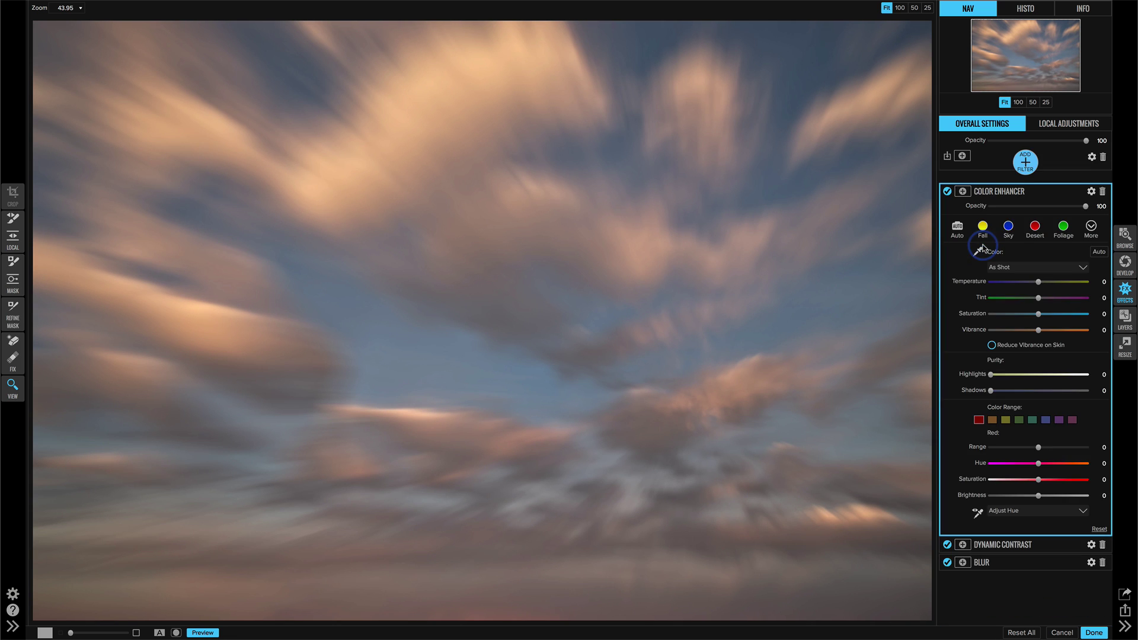
pyautogui.click(1008, 227)
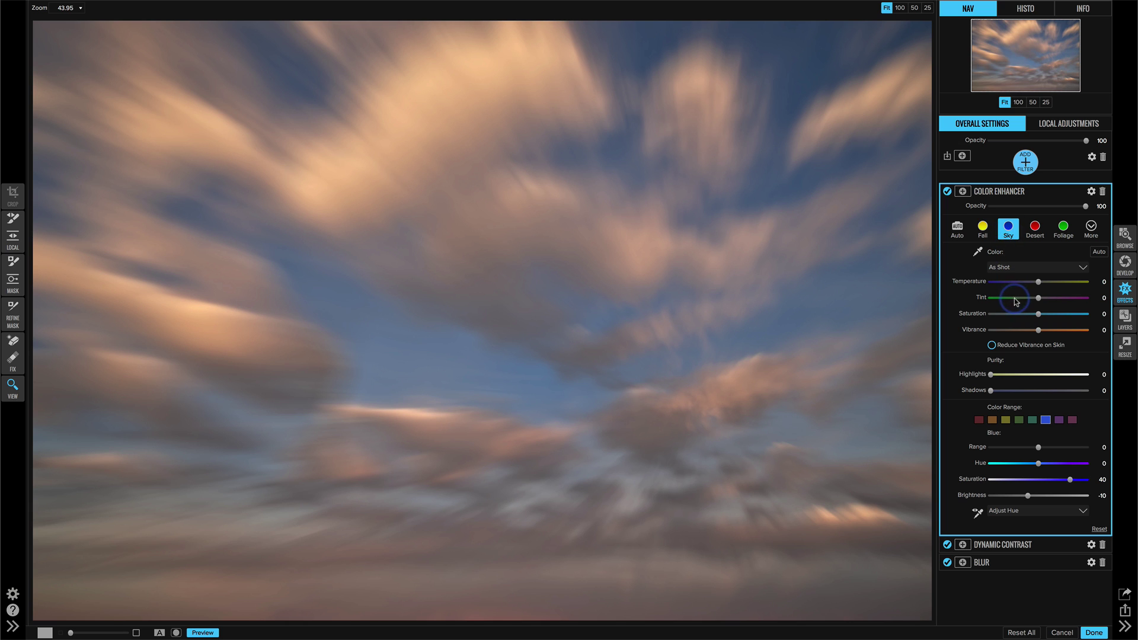
pyautogui.click(992, 419)
pyautogui.moveTo(1038, 478)
pyautogui.mouseDown()
pyautogui.moveTo(1064, 479)
pyautogui.moveTo(1020, 465)
pyautogui.mouseUp()
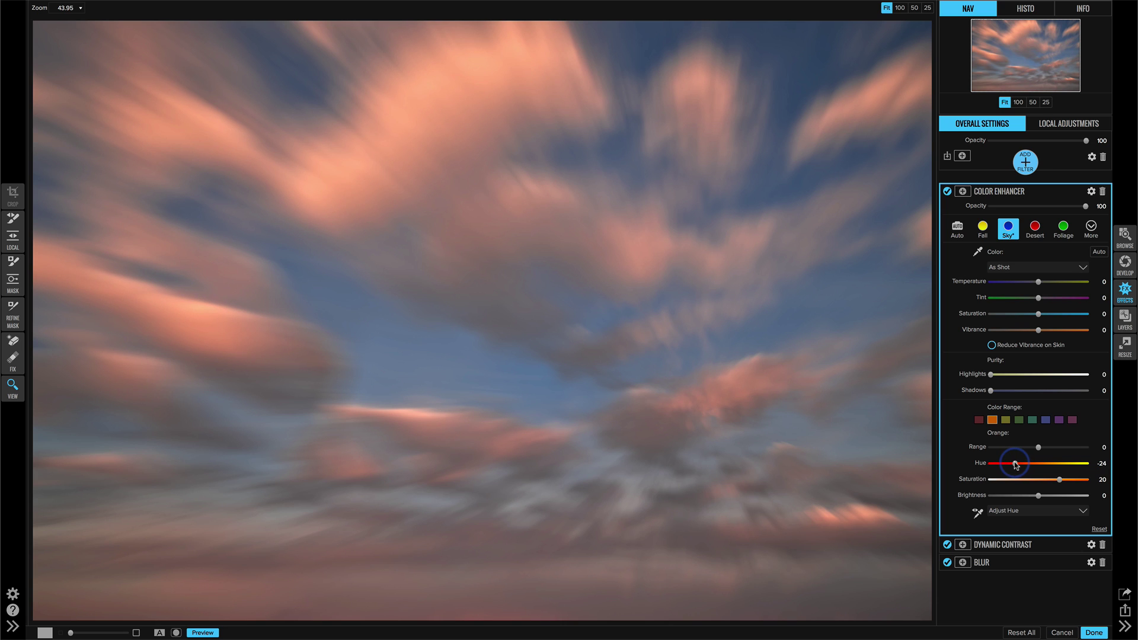
pyautogui.click(1092, 633)
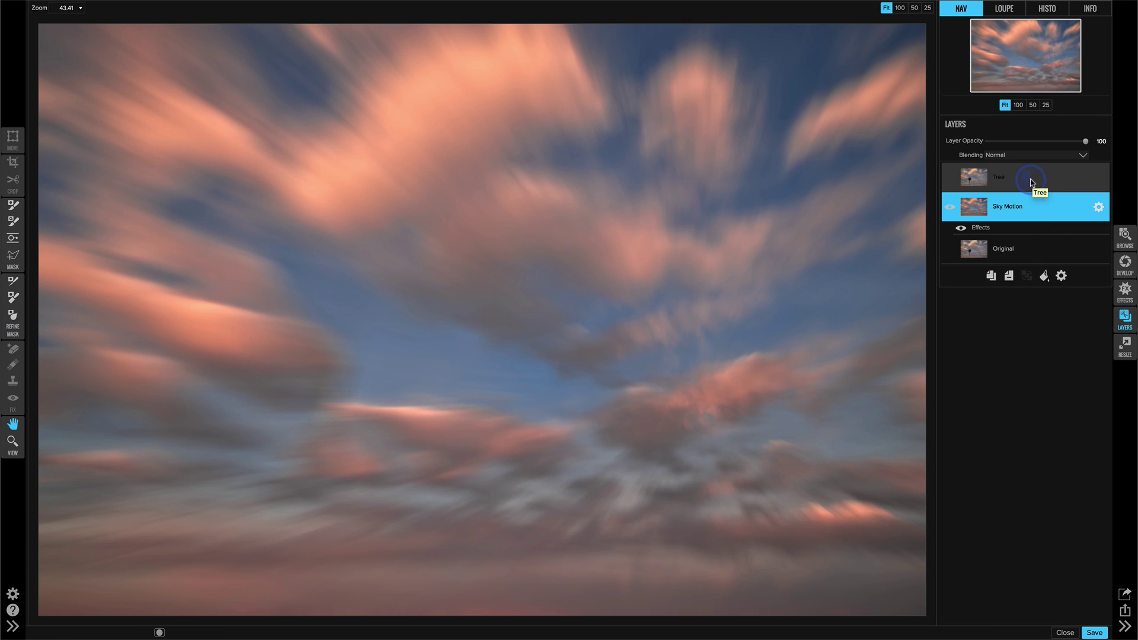
# Select and show the Tree layer, then set its blending mode to Darken
pyautogui.click(1029, 179)
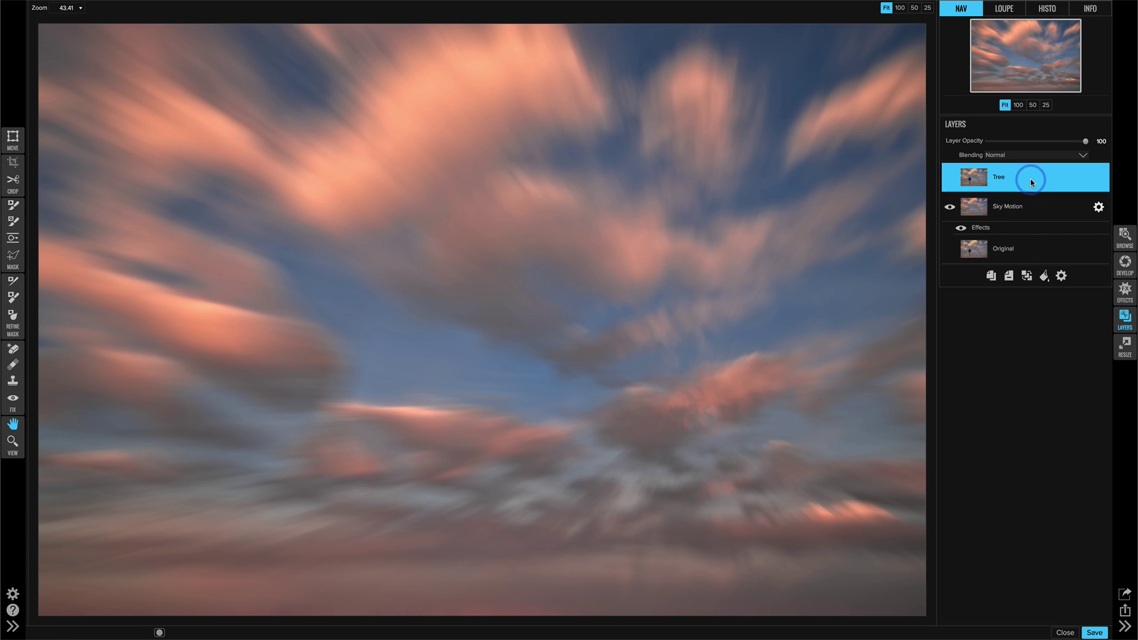
pyautogui.click(948, 178)
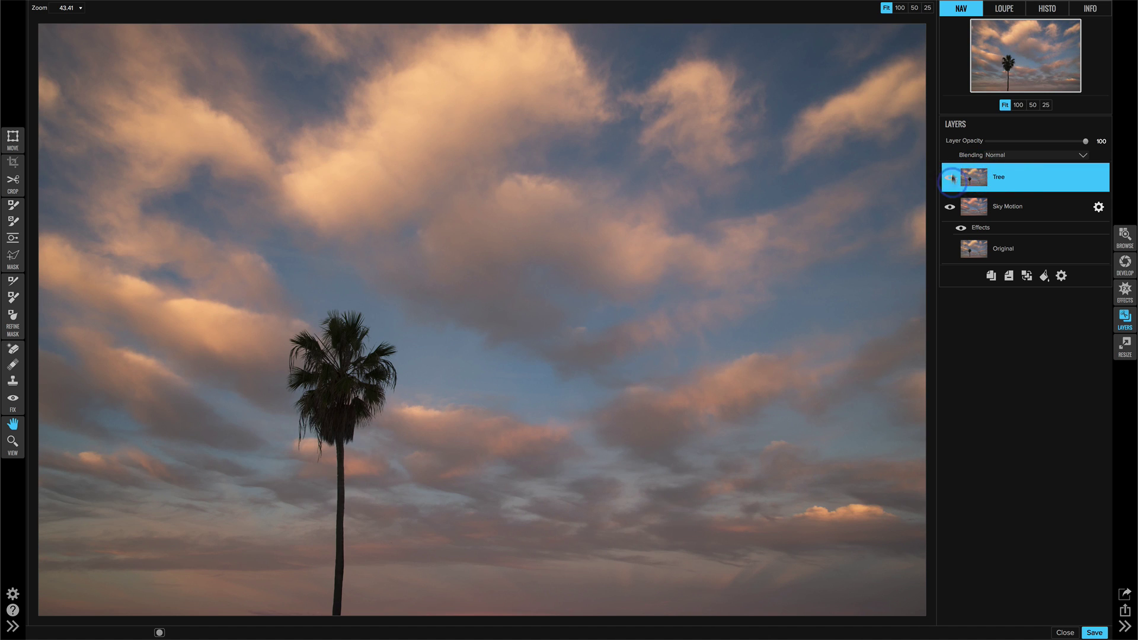
pyautogui.click(988, 177)
pyautogui.click(976, 179)
pyautogui.moveTo(977, 179)
pyautogui.mouseDown()
pyautogui.moveTo(1010, 214)
pyautogui.moveTo(998, 178)
pyautogui.mouseUp()
pyautogui.click(999, 156)
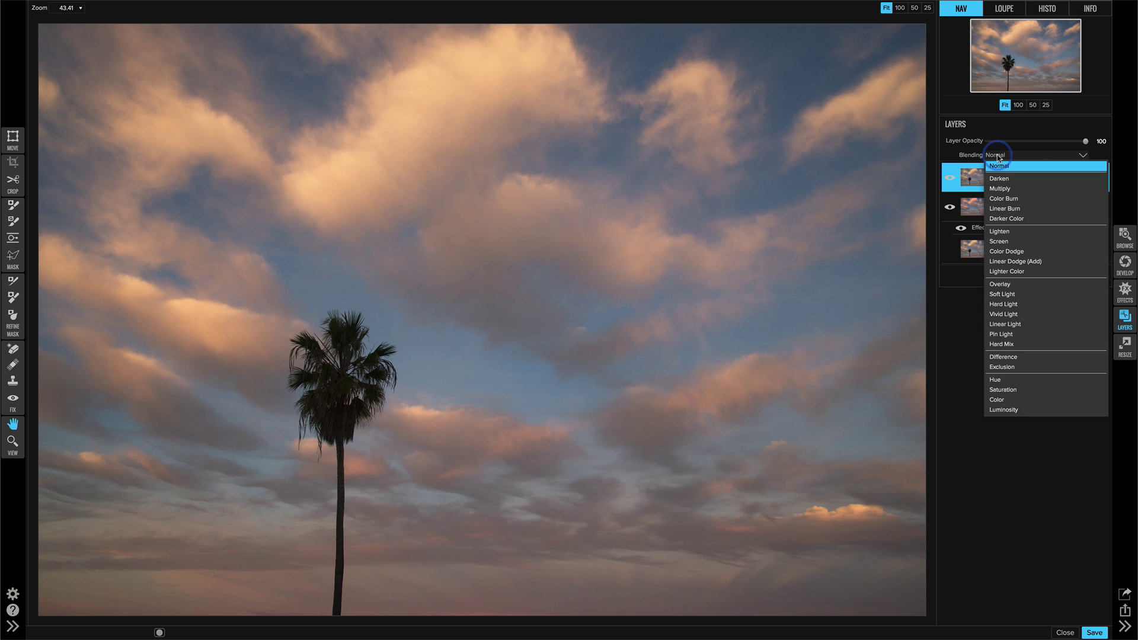
pyautogui.click(998, 179)
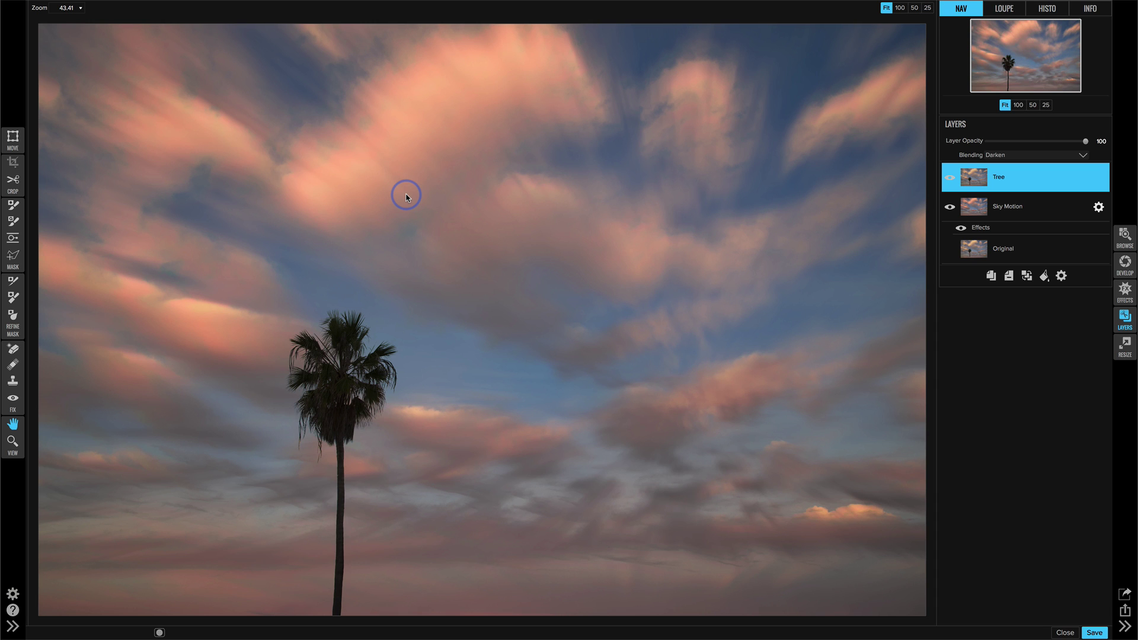
# Paint out the palm on the Tree mask using Perfect Brush, then invert the mask
pyautogui.click(11, 209)
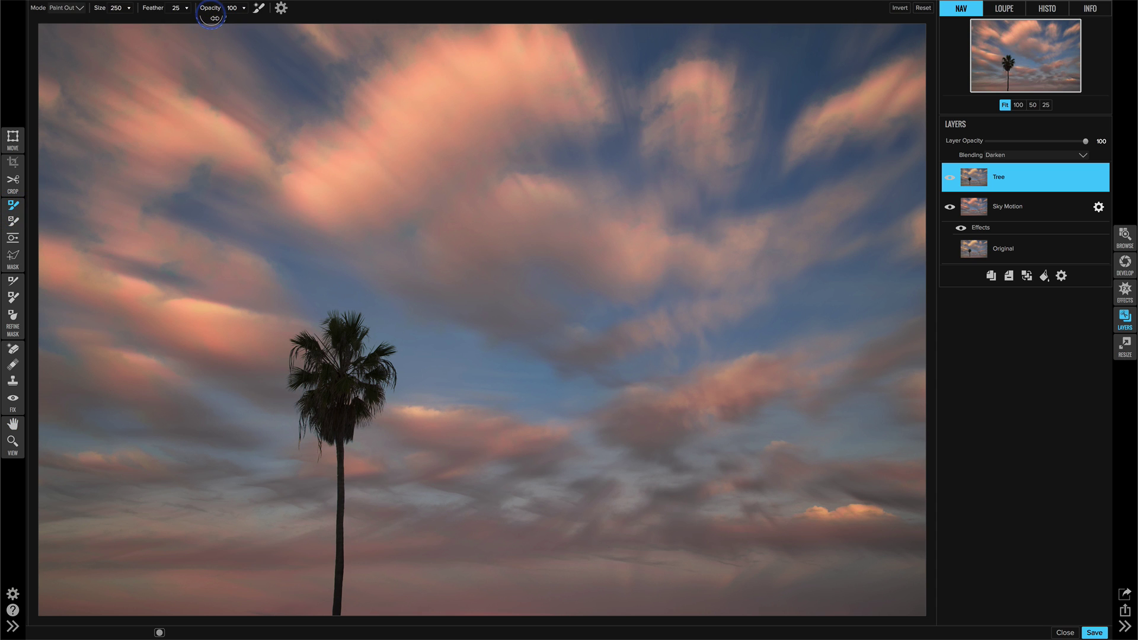
pyautogui.click(259, 8)
pyautogui.moveTo(347, 337)
pyautogui.mouseDown()
pyautogui.moveTo(325, 349)
pyautogui.moveTo(353, 388)
pyautogui.moveTo(372, 376)
pyautogui.moveTo(340, 429)
pyautogui.moveTo(387, 349)
pyautogui.moveTo(379, 400)
pyautogui.moveTo(328, 422)
pyautogui.moveTo(307, 342)
pyautogui.moveTo(300, 425)
pyautogui.moveTo(289, 373)
pyautogui.moveTo(338, 458)
pyautogui.moveTo(337, 615)
pyautogui.moveTo(338, 442)
pyautogui.moveTo(376, 394)
pyautogui.moveTo(334, 312)
pyautogui.moveTo(290, 457)
pyautogui.moveTo(320, 443)
pyautogui.moveTo(309, 322)
pyautogui.moveTo(334, 374)
pyautogui.moveTo(333, 414)
pyautogui.mouseUp()
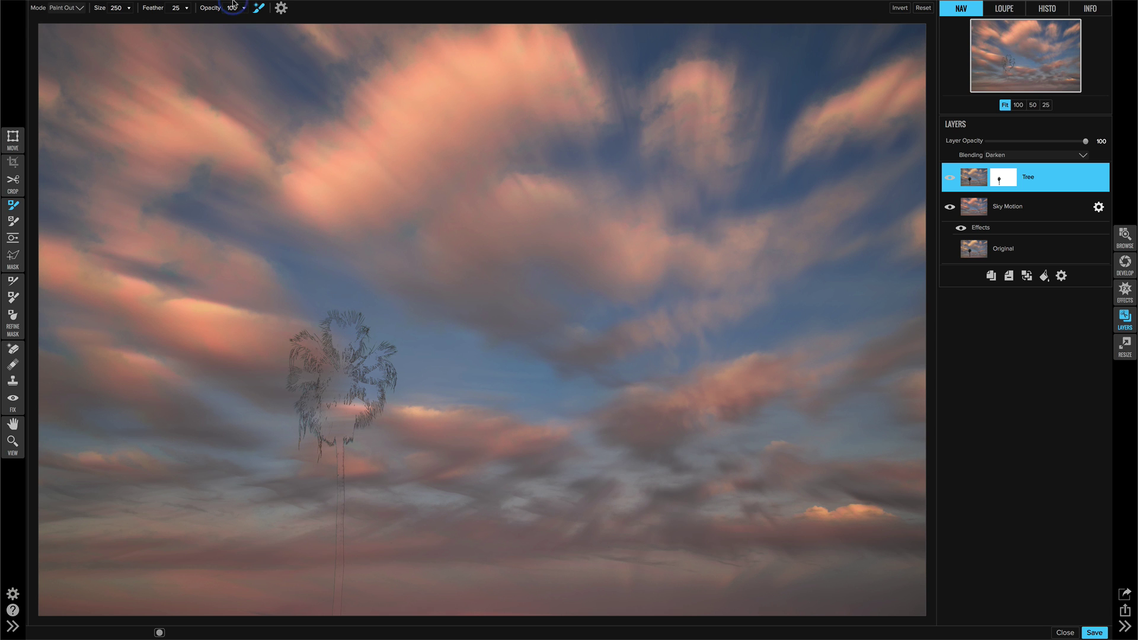
pyautogui.click(187, 6)
pyautogui.click(195, 22)
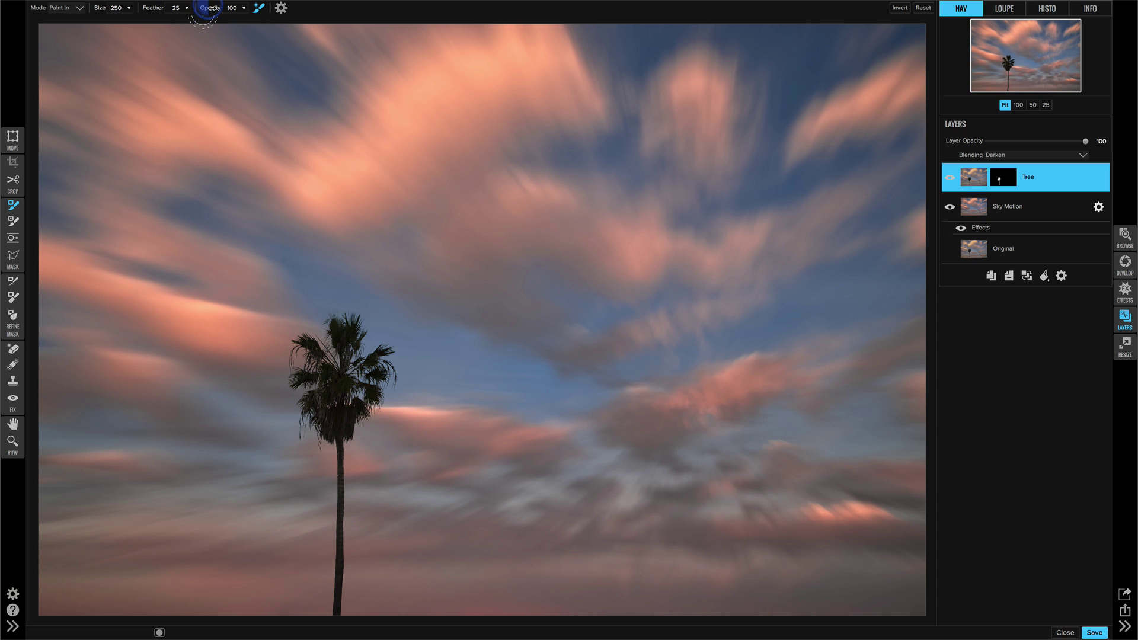
# Lower the mask brush opacity to 26 and lightly paint the palm crown back in
pyautogui.moveTo(212, 8); pyautogui.dragTo(135, 9)
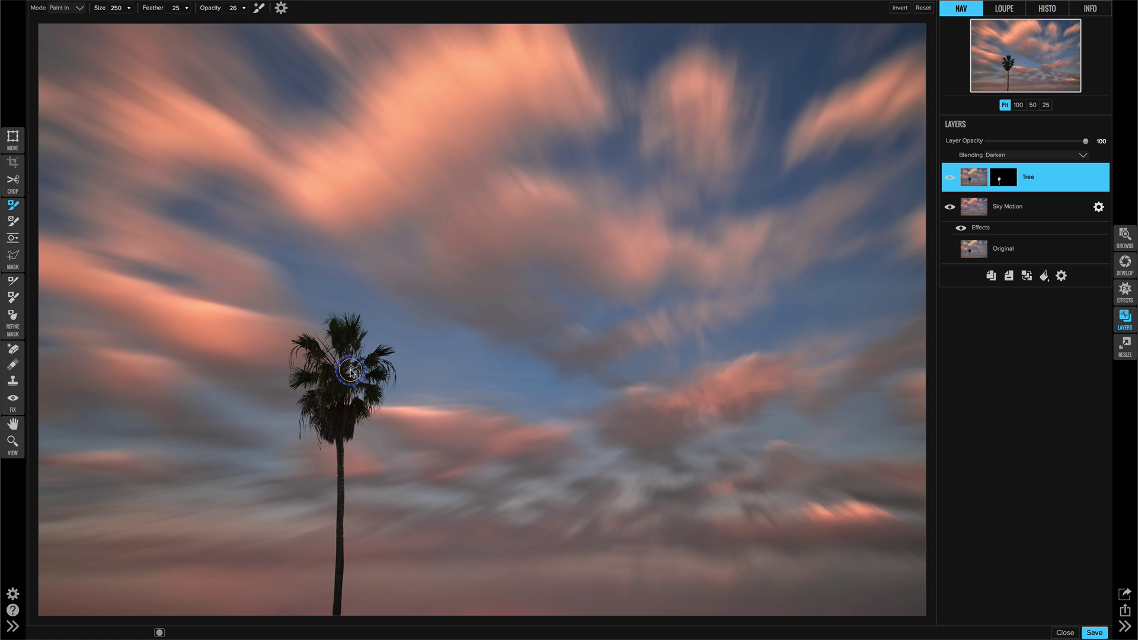
pyautogui.moveTo(351, 371)
pyautogui.mouseDown()
pyautogui.moveTo(356, 336)
pyautogui.moveTo(329, 325)
pyautogui.moveTo(304, 352)
pyautogui.moveTo(319, 423)
pyautogui.moveTo(309, 425)
pyautogui.moveTo(351, 421)
pyautogui.moveTo(386, 367)
pyautogui.moveTo(379, 393)
pyautogui.moveTo(380, 352)
pyautogui.moveTo(346, 321)
pyautogui.moveTo(317, 339)
pyautogui.moveTo(347, 427)
pyautogui.moveTo(330, 381)
pyautogui.mouseUp()
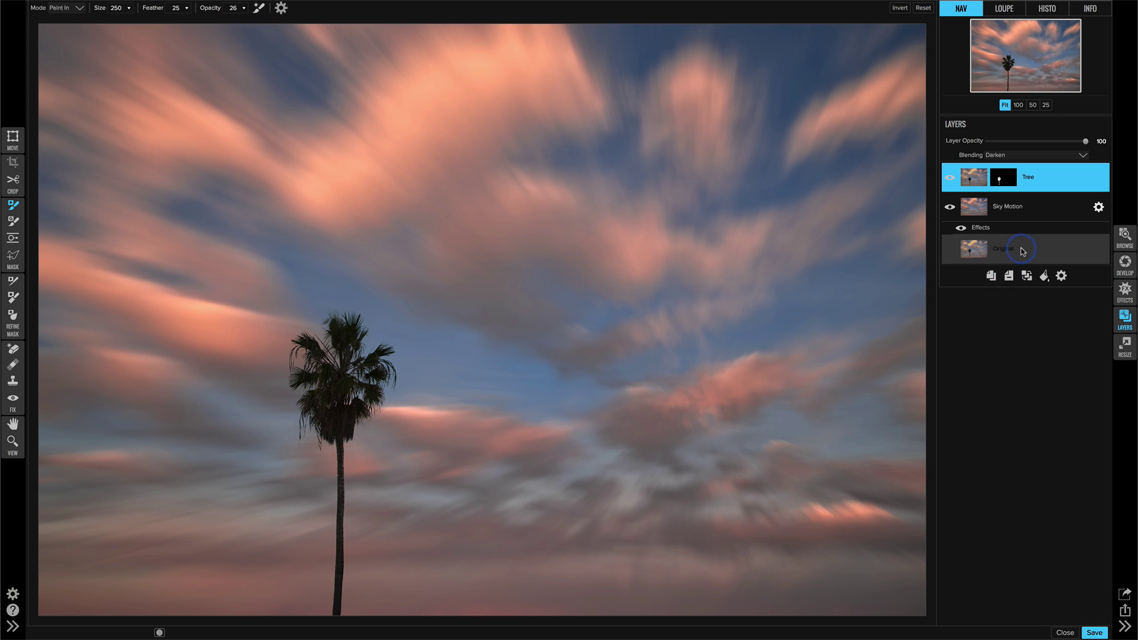
pyautogui.click(966, 255)
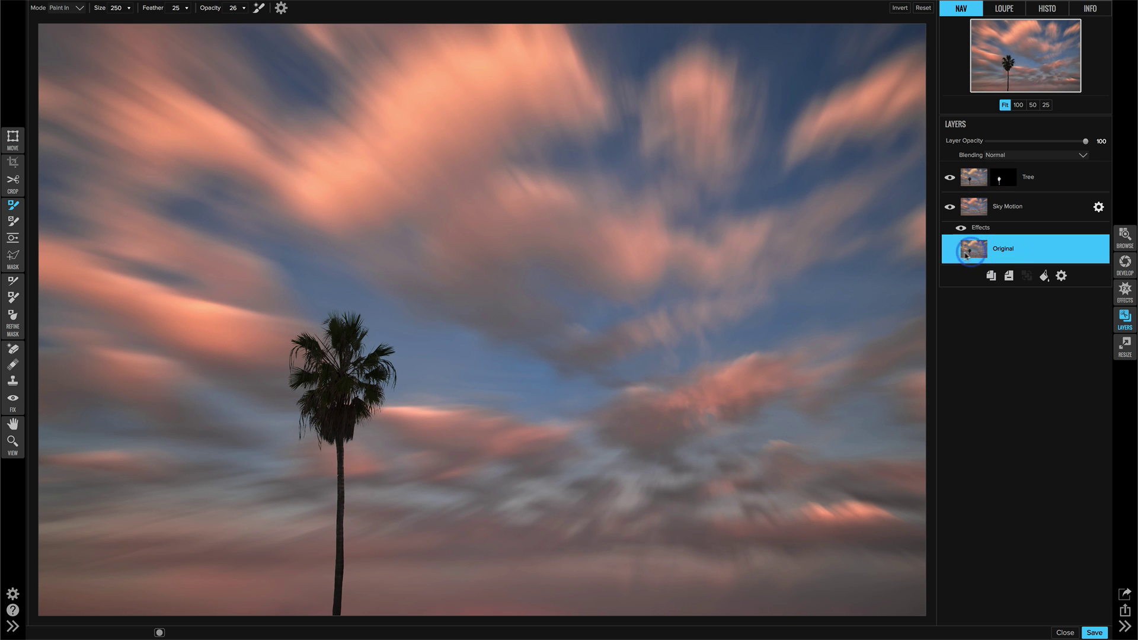
pyautogui.click(949, 177)
pyautogui.click(950, 206)
pyautogui.click(1023, 248)
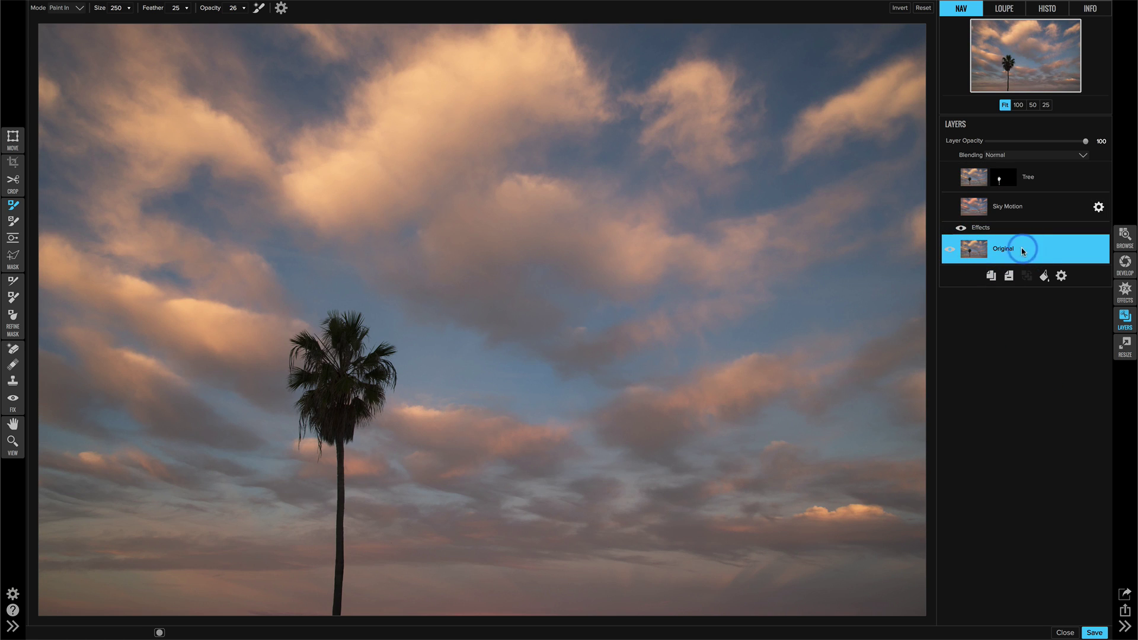
pyautogui.click(1005, 211)
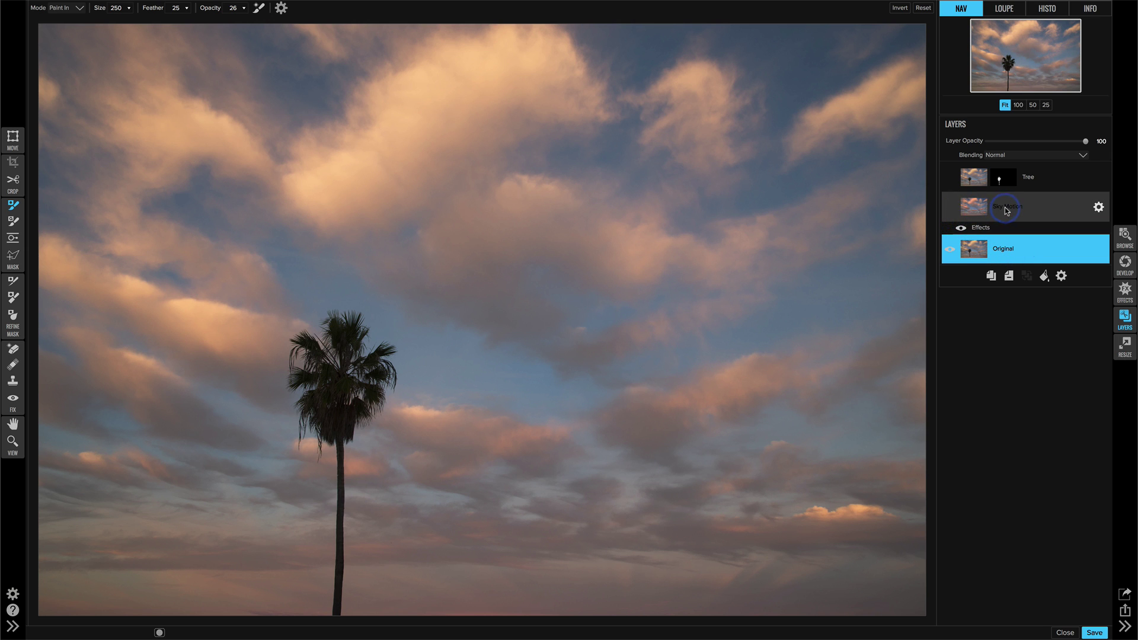
pyautogui.click(950, 207)
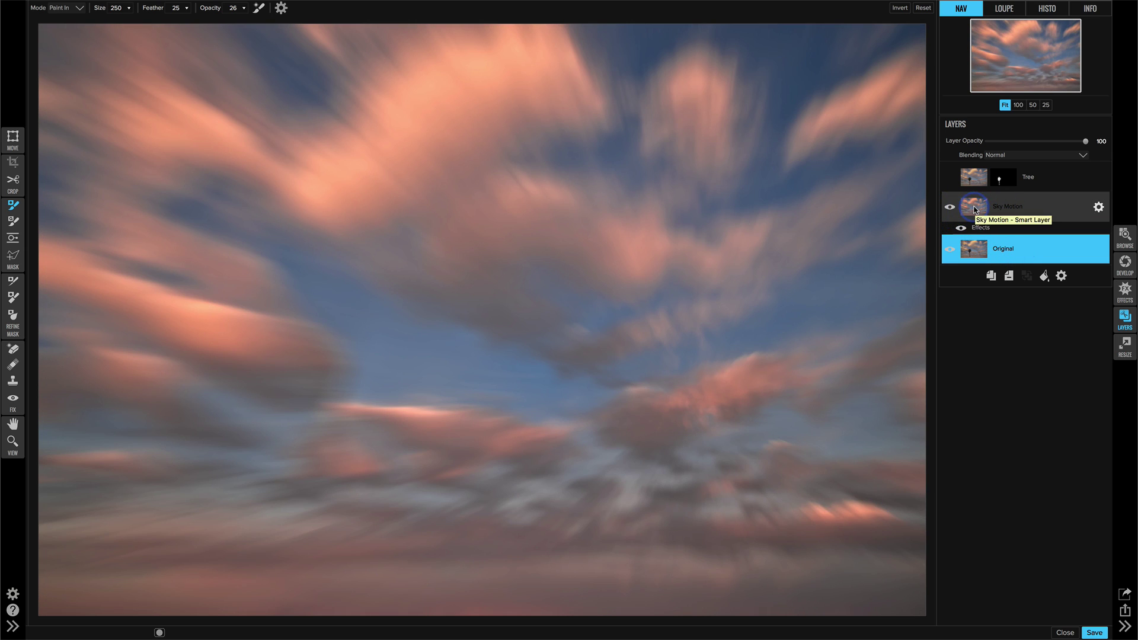
pyautogui.click(995, 229)
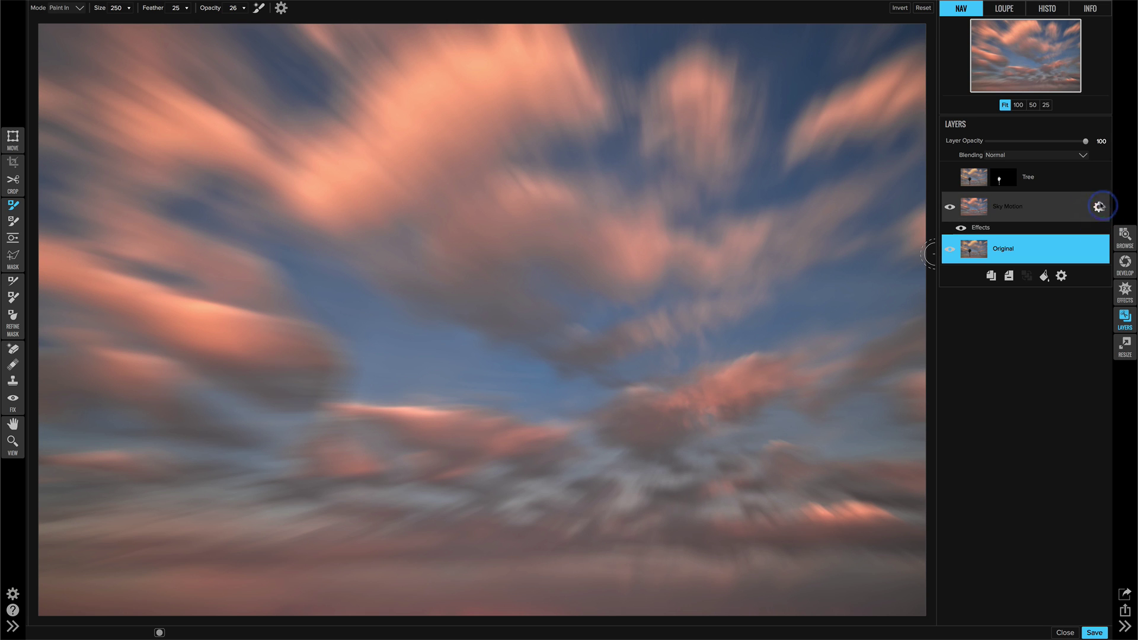
pyautogui.click(997, 230)
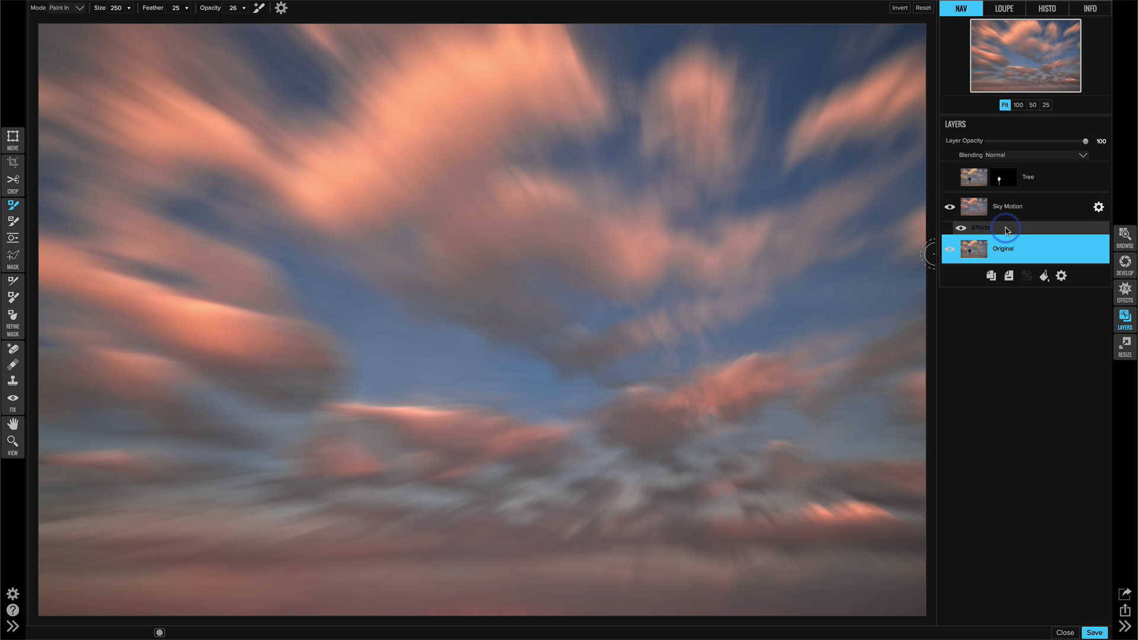
pyautogui.click(1050, 182)
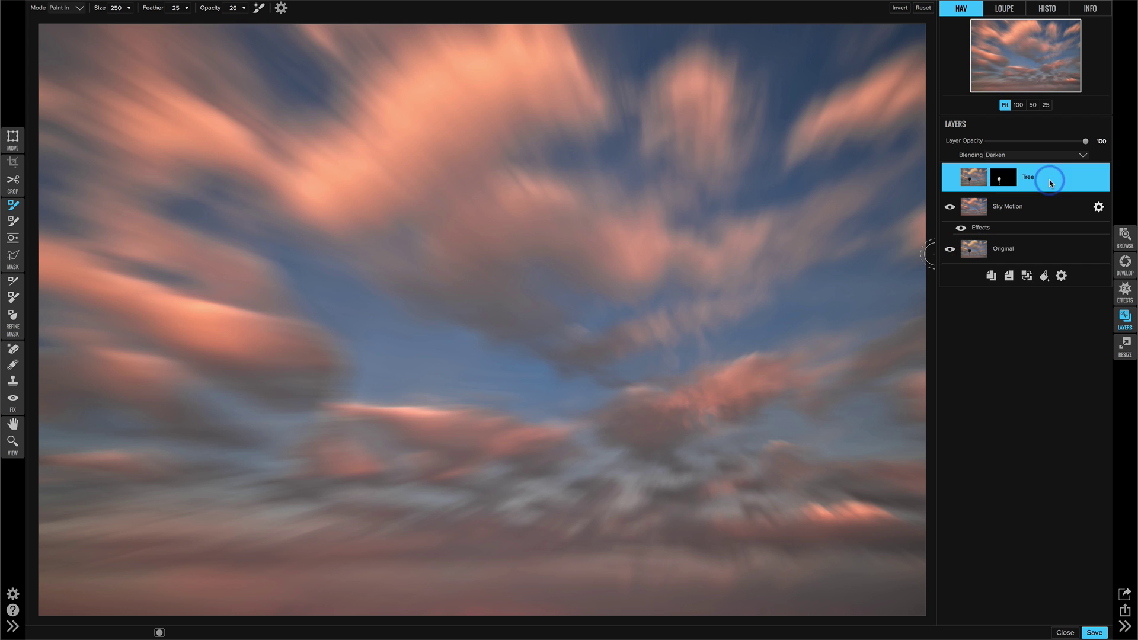
pyautogui.click(949, 179)
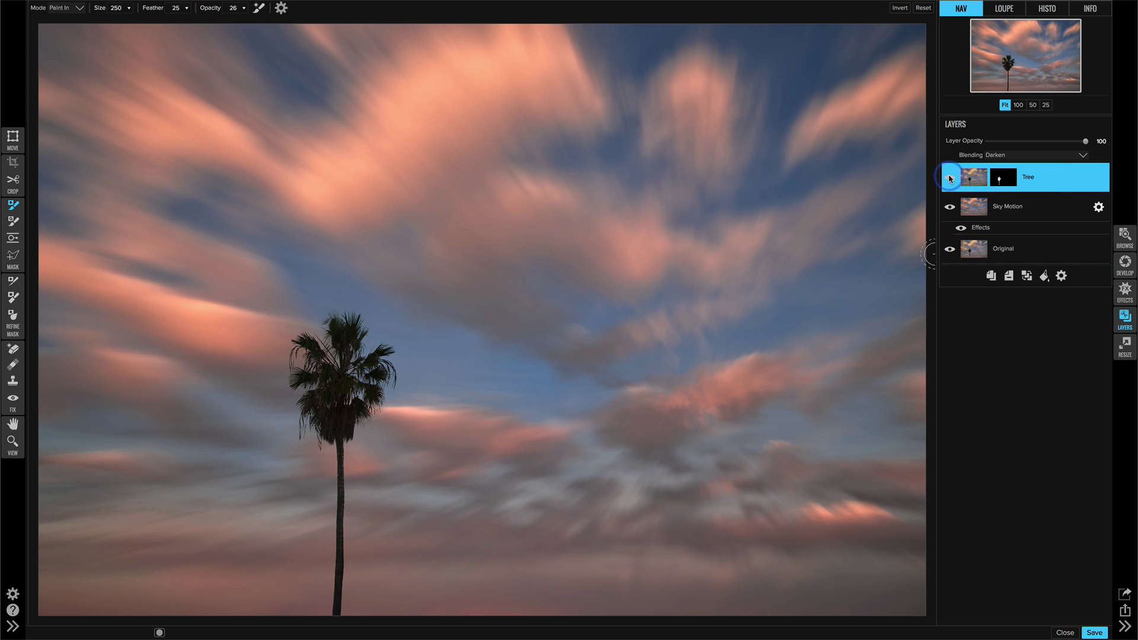